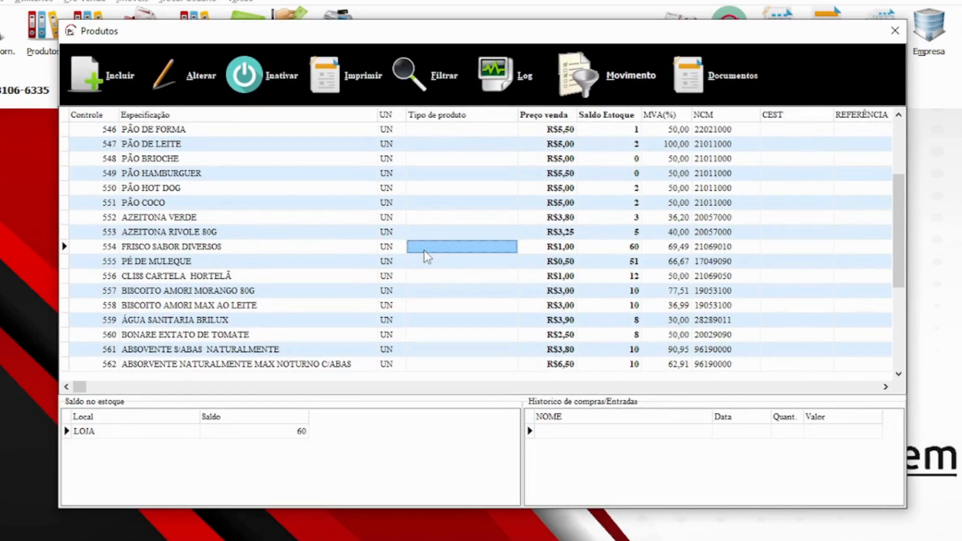
- Examine the product list's specification, unit, product type, sale price and stock columns, plus the stock balance by location for PÃO COCO
left_click(170, 178)
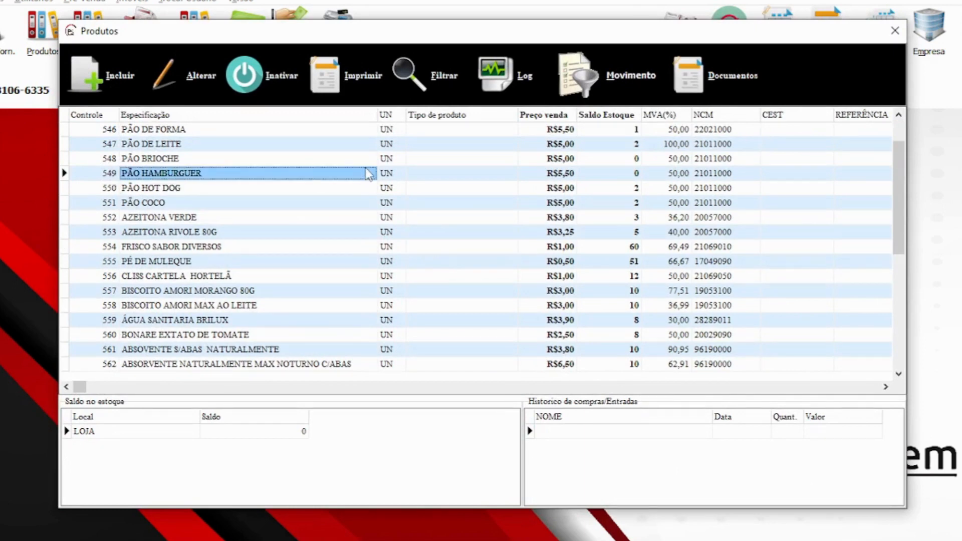
left_click(389, 164)
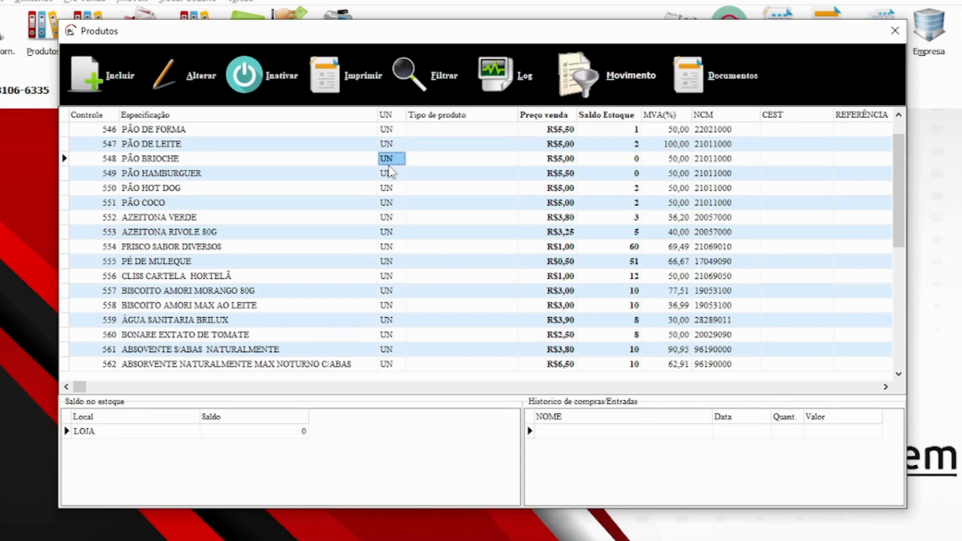
left_click(419, 164)
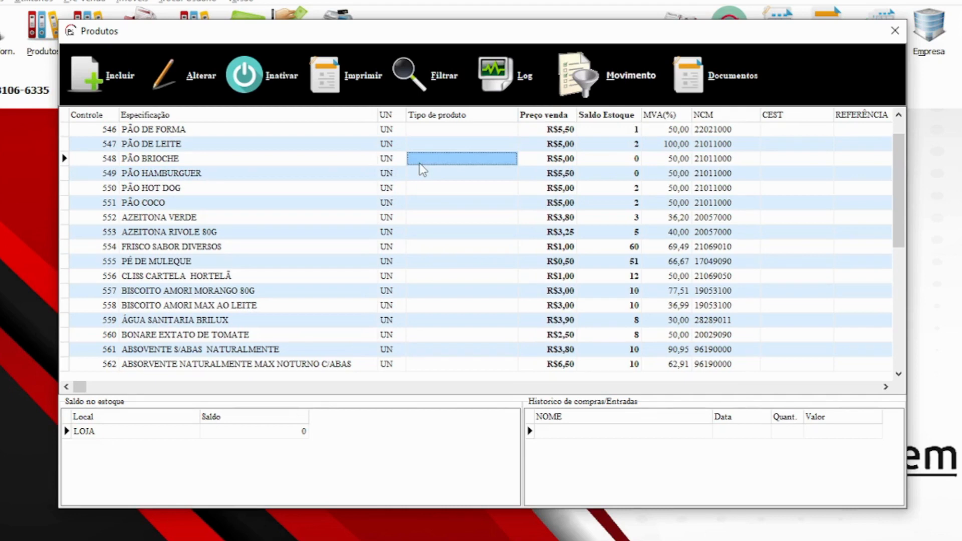
left_click(557, 164)
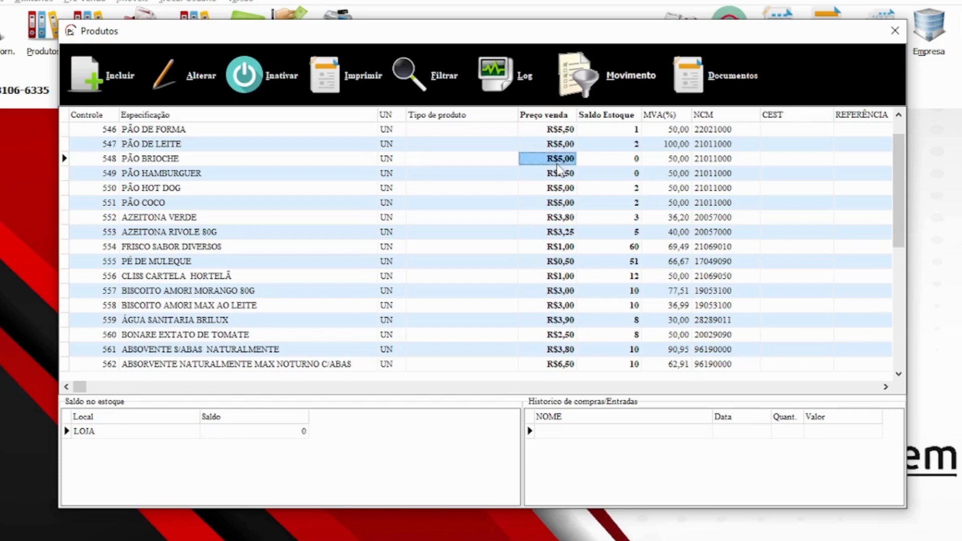
left_click(563, 219)
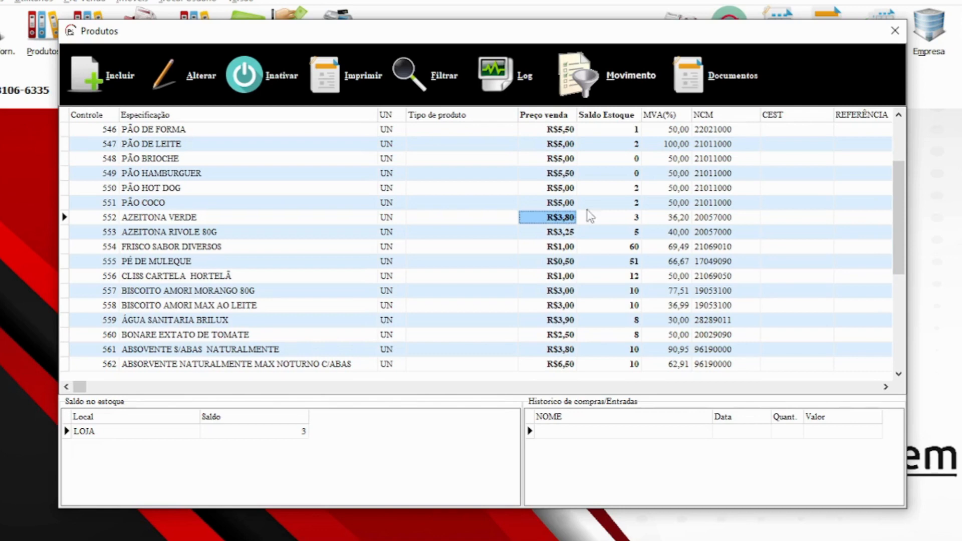
left_click(613, 204)
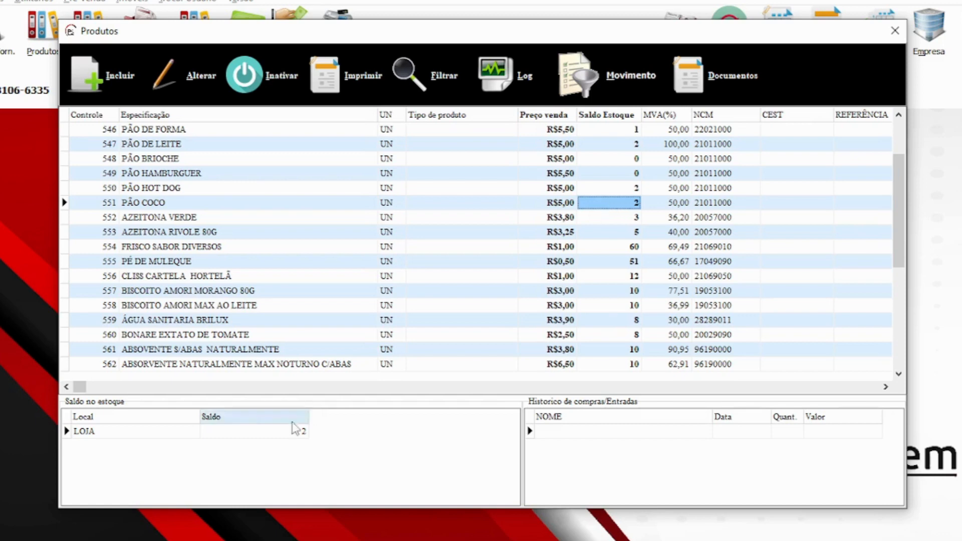
left_click(137, 202)
left_click(625, 205)
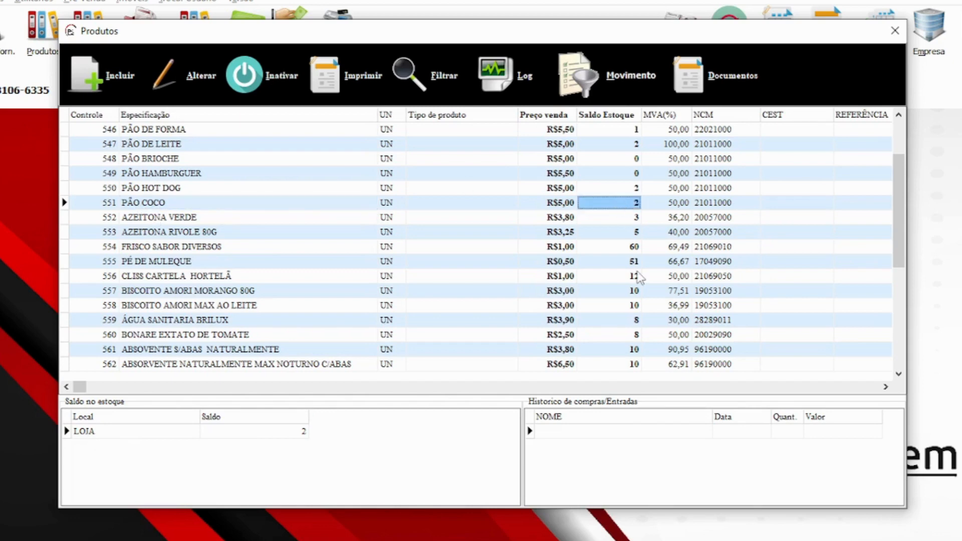
left_click(95, 434)
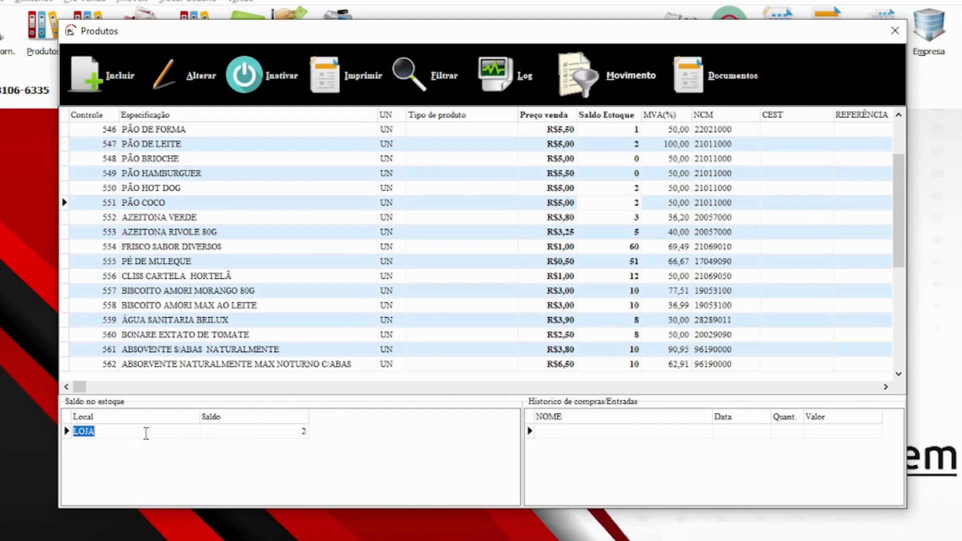
left_click(245, 433)
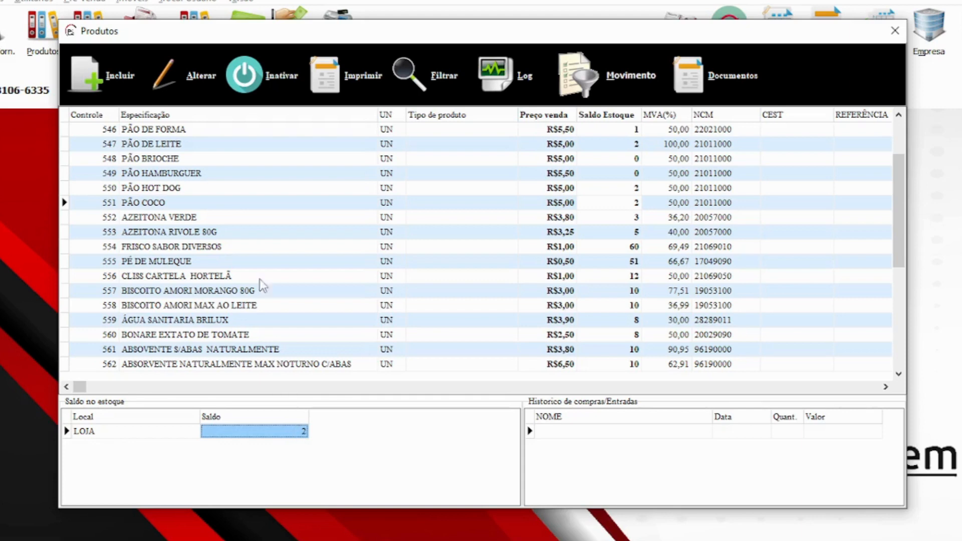
left_click(104, 88)
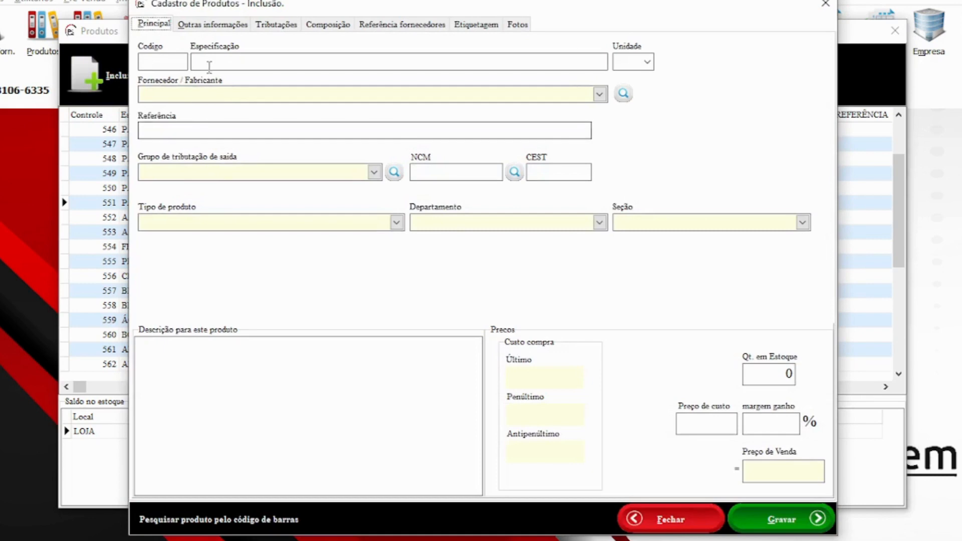
left_click(207, 64)
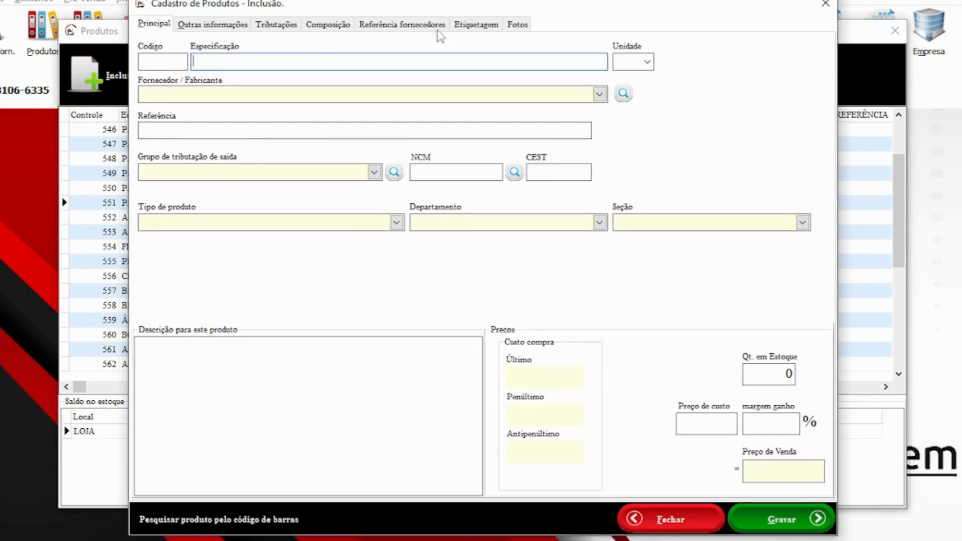
left_click(825, 5)
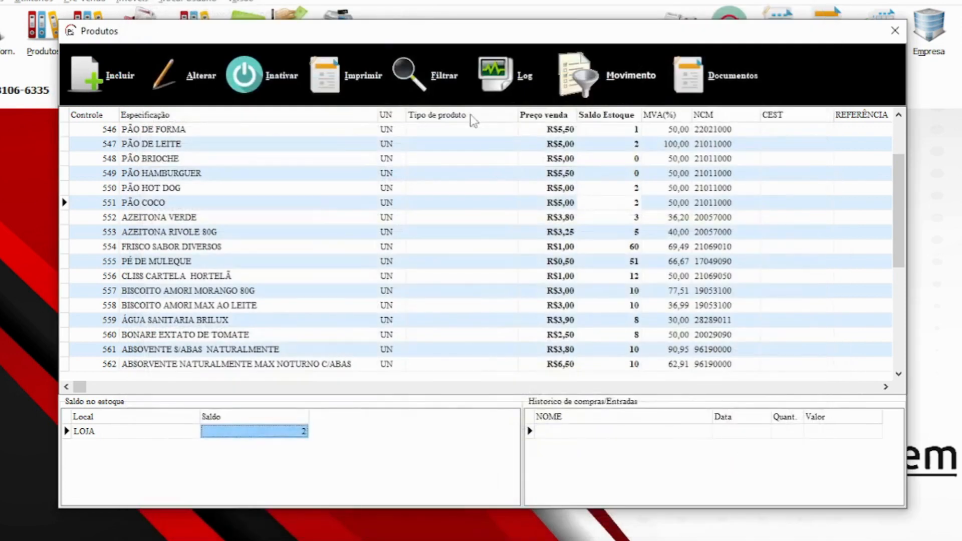
- Filter the product list by the specification FANTA to check for an existing record
left_click(436, 75)
left_click(455, 239)
type("F")
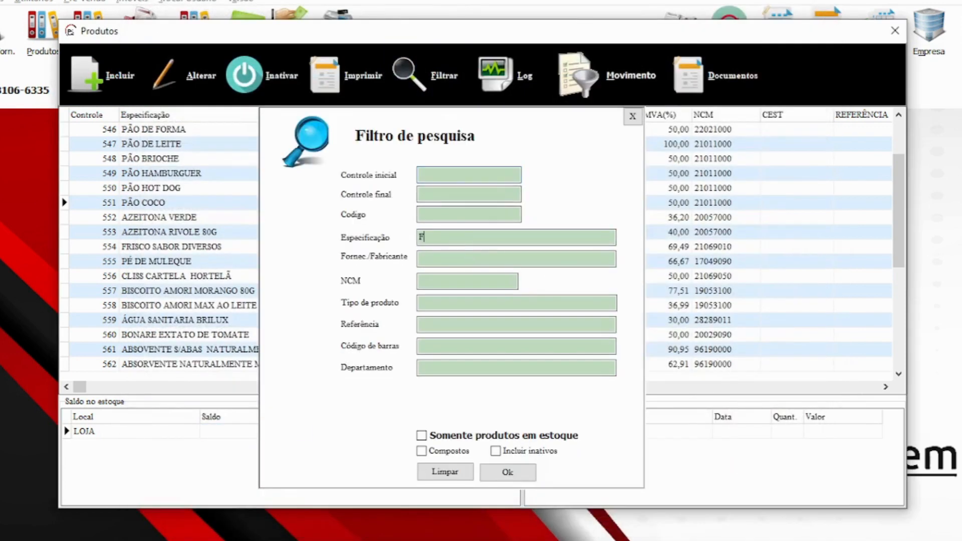
type("ANTA")
left_click(507, 472)
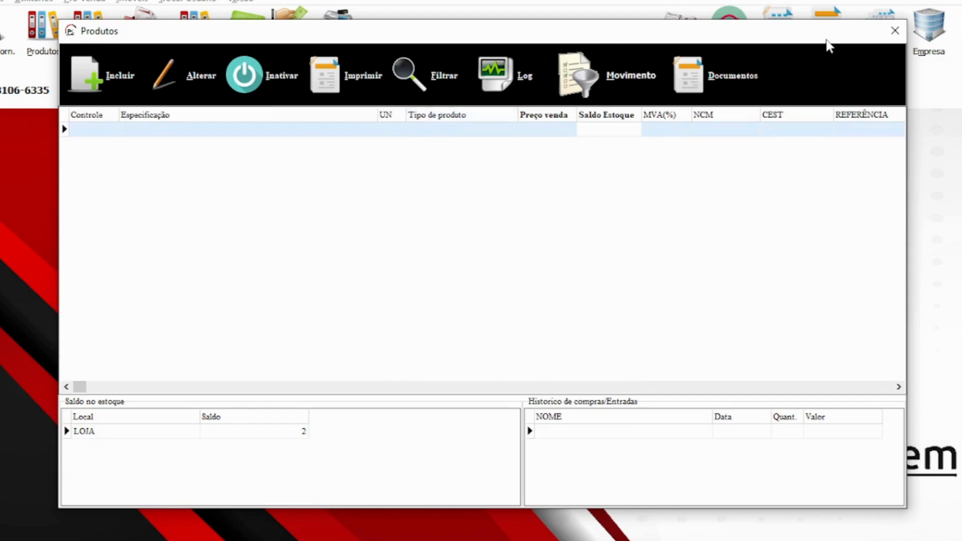
- Reload the product list with an empty search filter and go to the last product
left_click(448, 96)
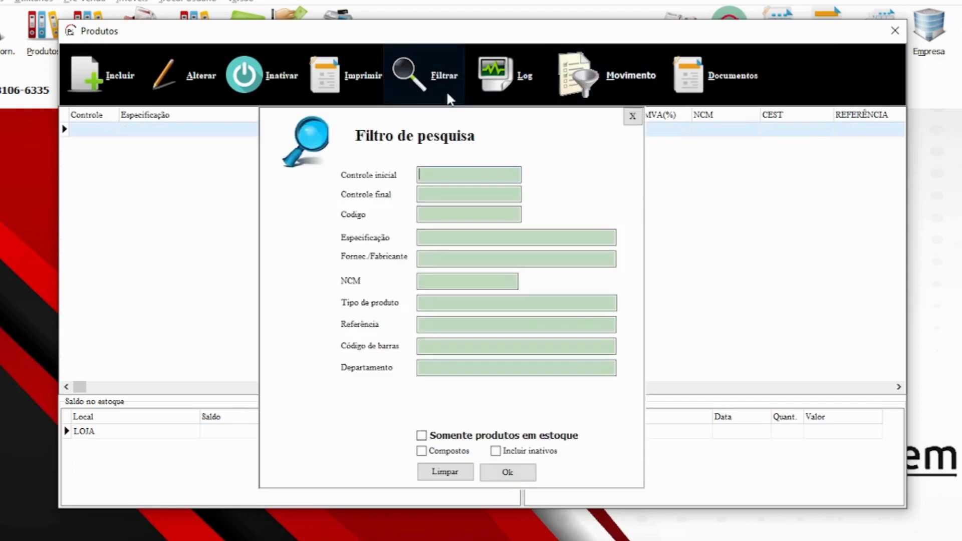
left_click(523, 477)
left_click(506, 252)
key("ctrl+Down")
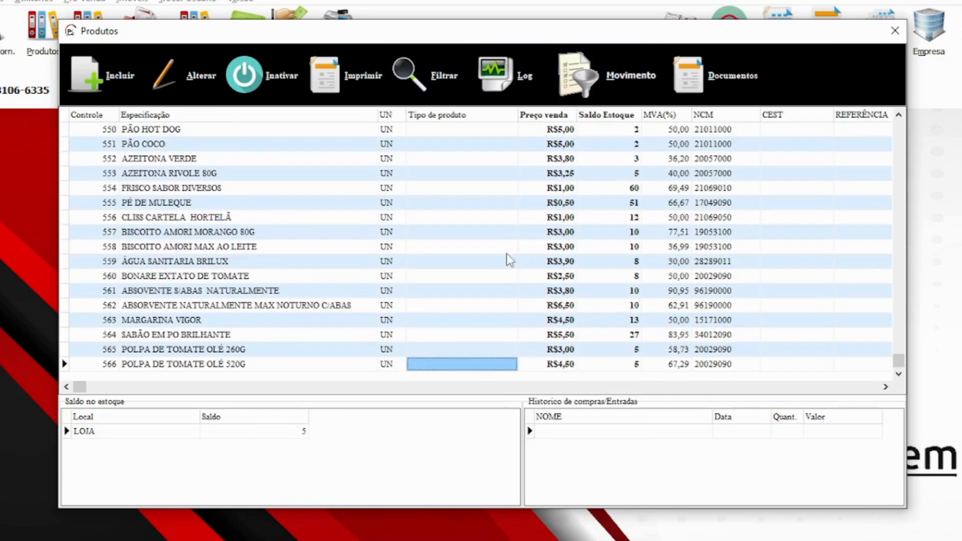
- Start a new product record and enter FANTA LARANJA 1 LT as its specification
left_click(97, 76)
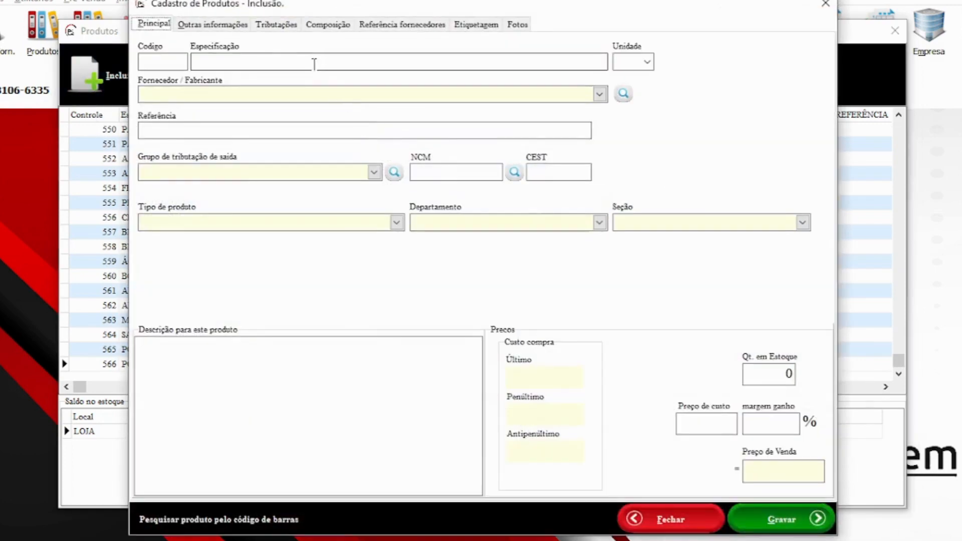
left_click(313, 62)
type("FANTA")
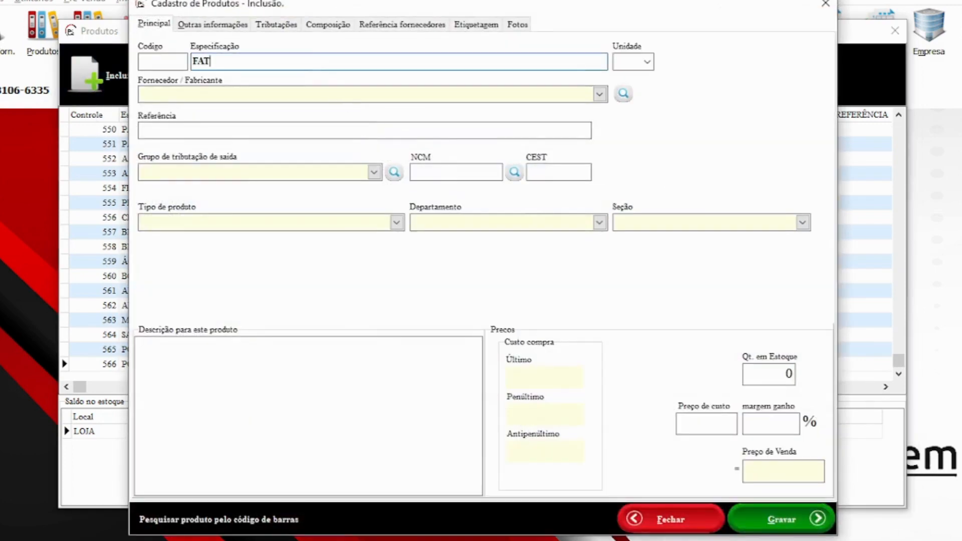
type(" LARANJA")
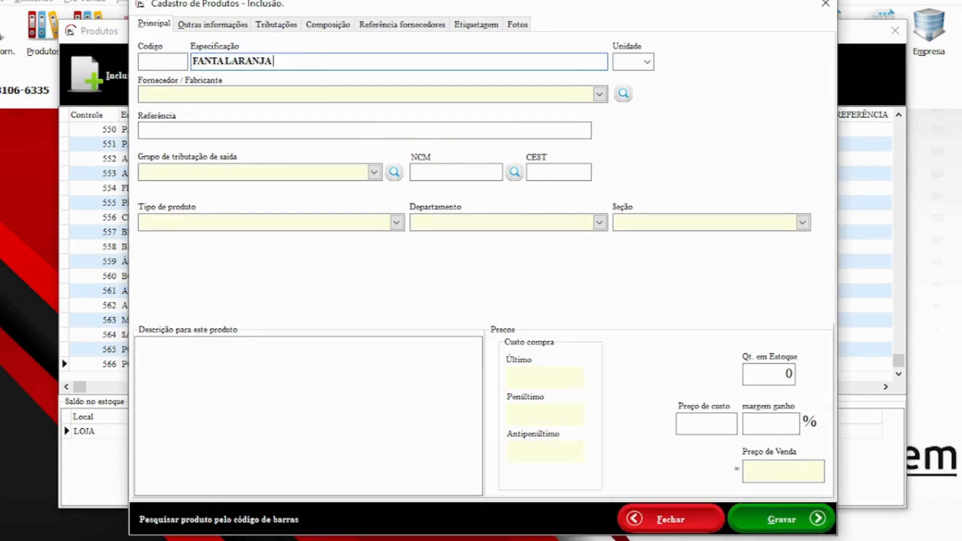
type(" 1 LT")
key("Tab")
- Set the new product's unit to UN and its supplier/manufacturer to DISTRIBUIDORA BURGUESIA
left_click(647, 61)
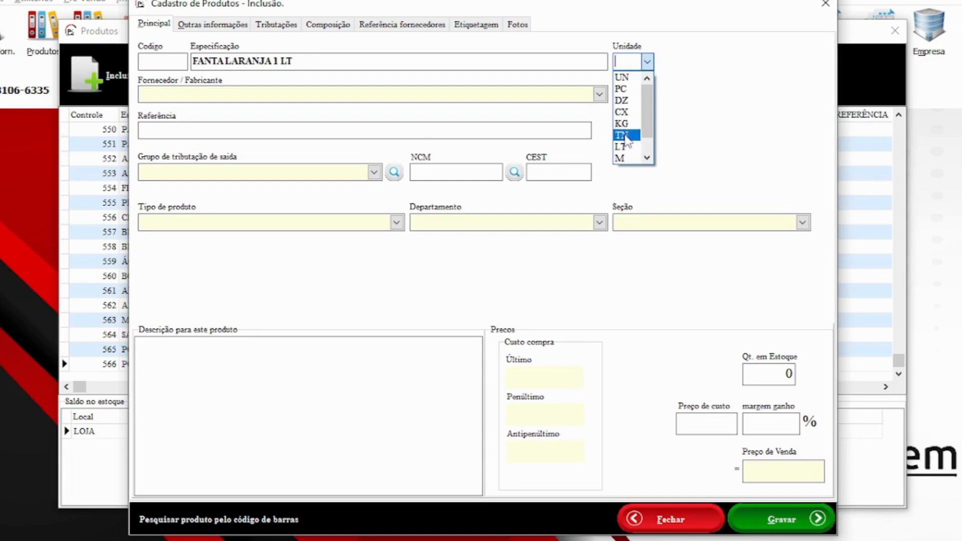
left_click(623, 78)
left_click(223, 96)
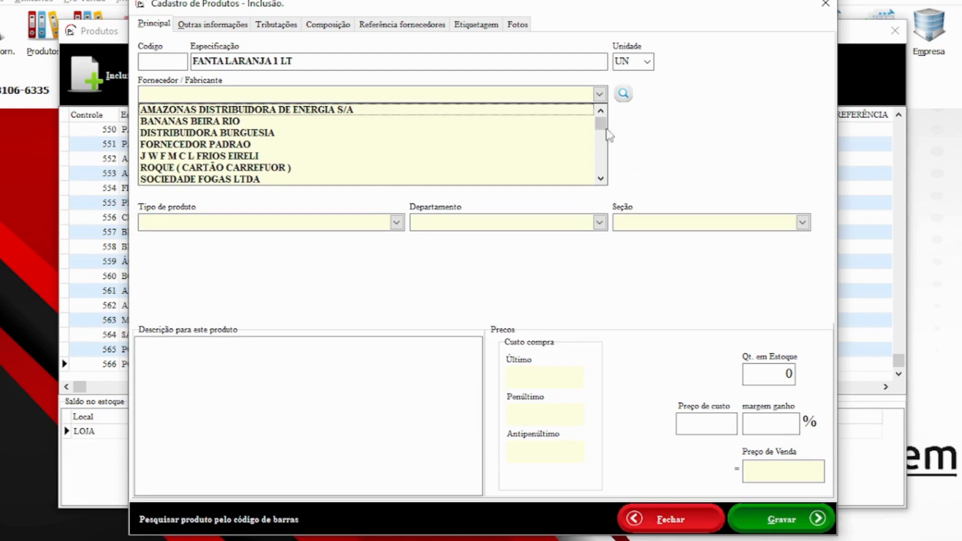
left_click_drag(600, 123, 600, 166)
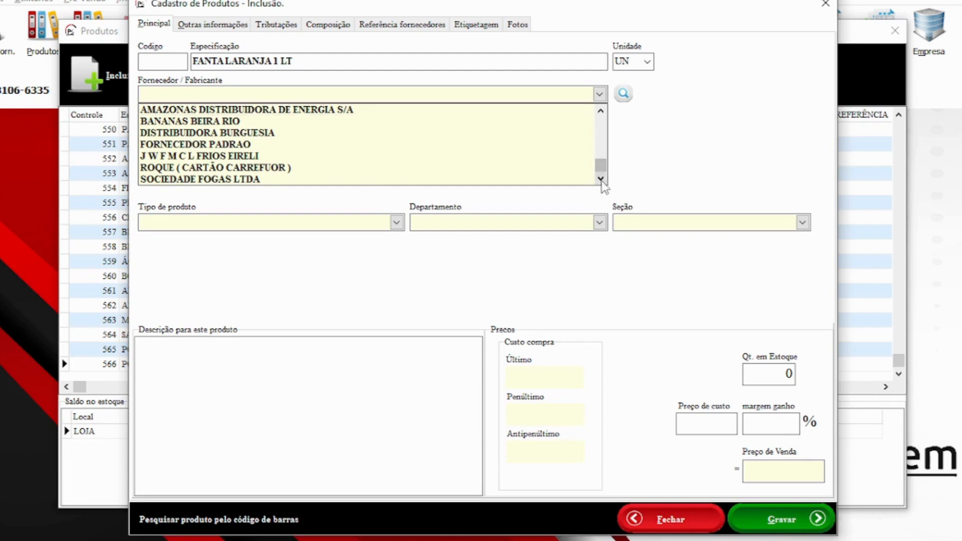
left_click(256, 133)
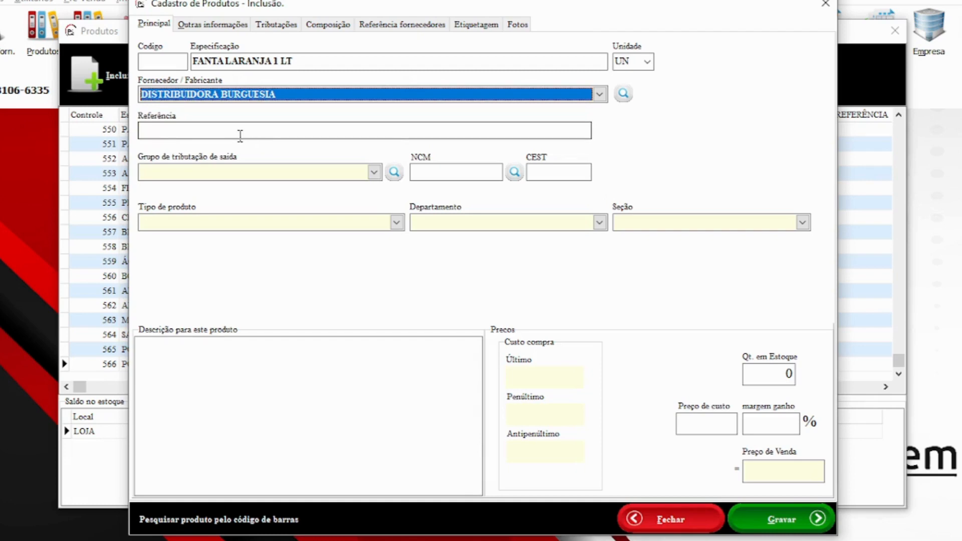
- Set the outgoing tax group to TRIB.SN CFOP 5102 and choose NCM 19059090, PREPARAÇÕES ALIMENTÍCIAS DIVERSAS, from the NCM lookup
left_click(206, 172)
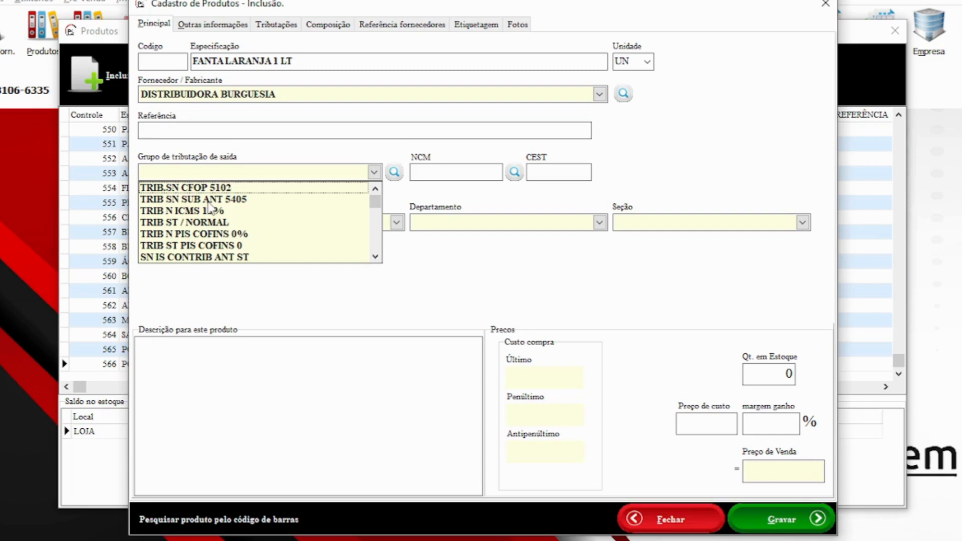
left_click(185, 189)
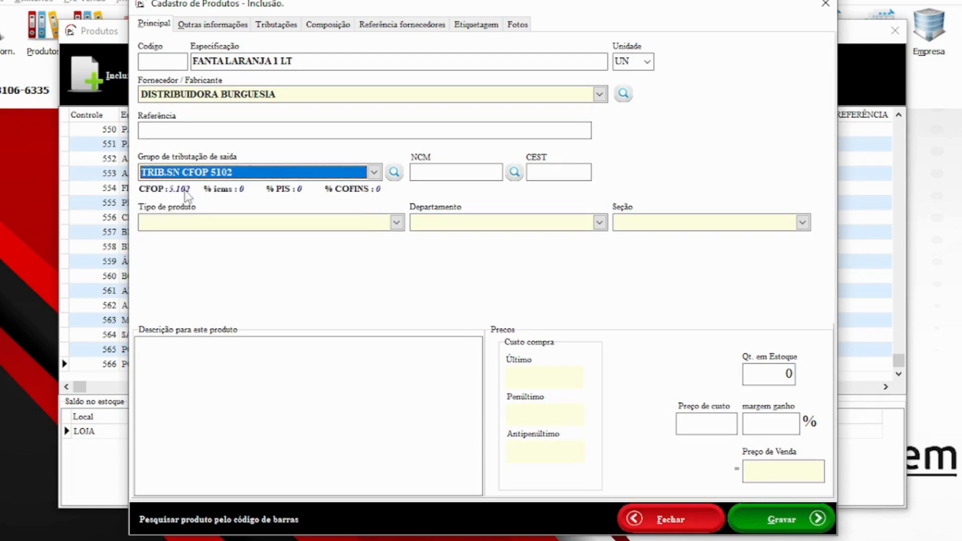
left_click(454, 176)
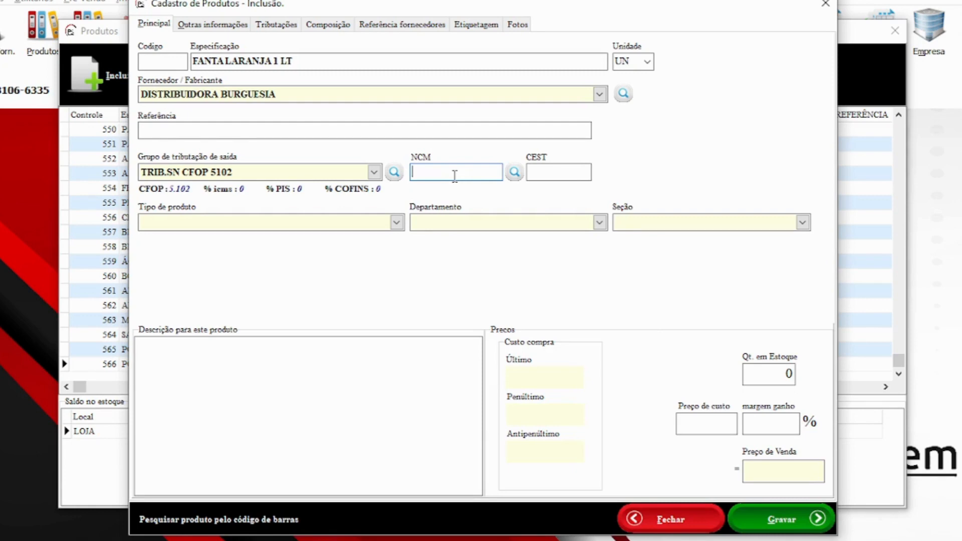
left_click(514, 172)
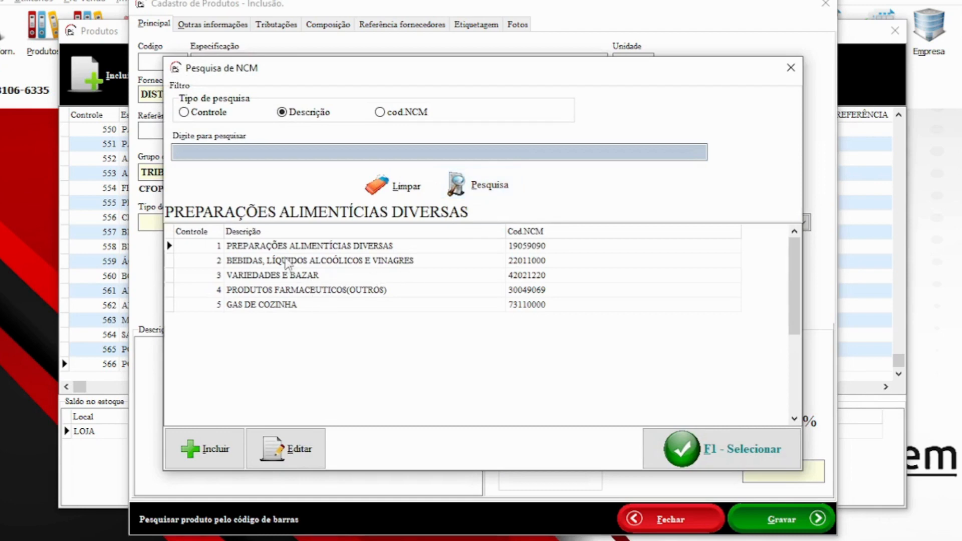
left_click(732, 457)
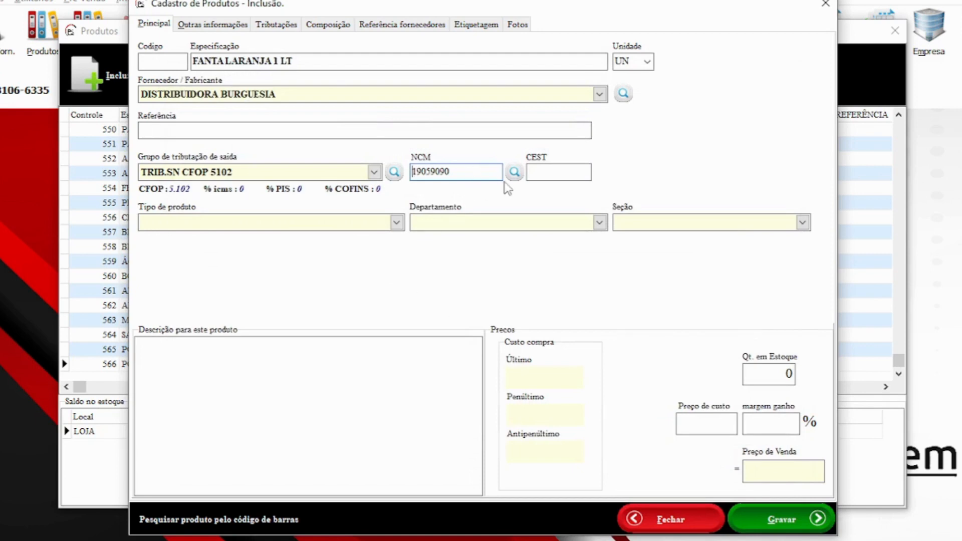
- Reopen the NCM lookup, look at the BEBIDAS, LÍQUIDOS ALCOÓLICOS E VINAGRES entry and choose PREPARAÇÕES ALIMENTÍCIAS DIVERSAS again
left_click(514, 172)
left_click(481, 187)
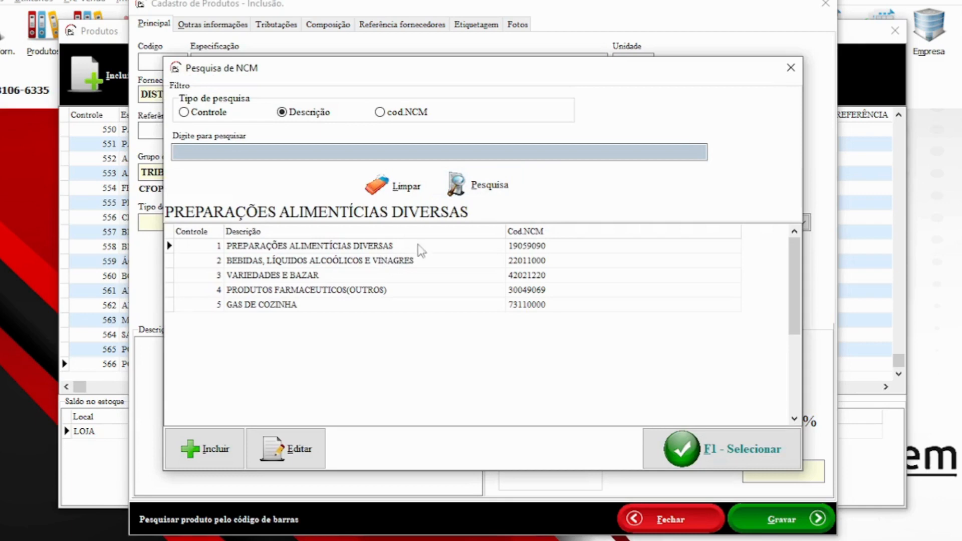
left_click(390, 262)
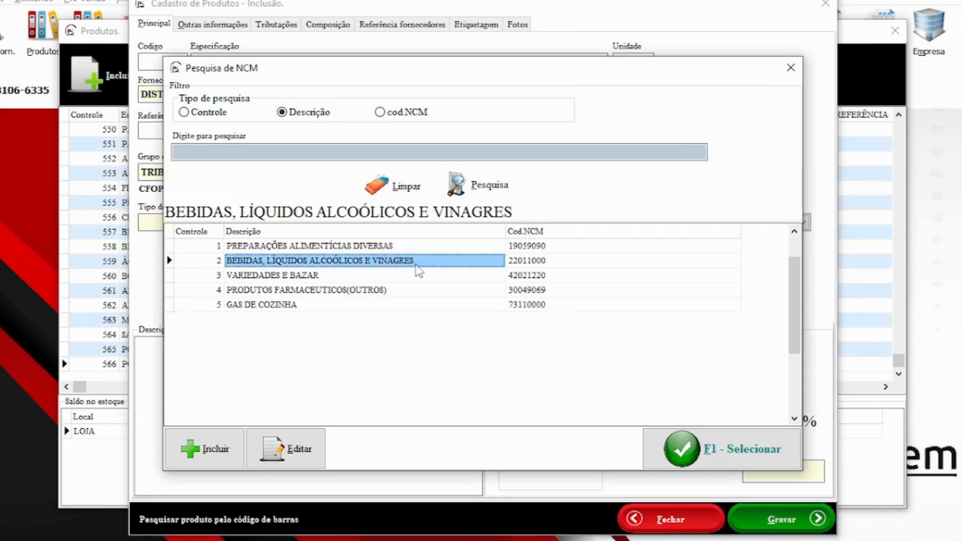
left_click(381, 249)
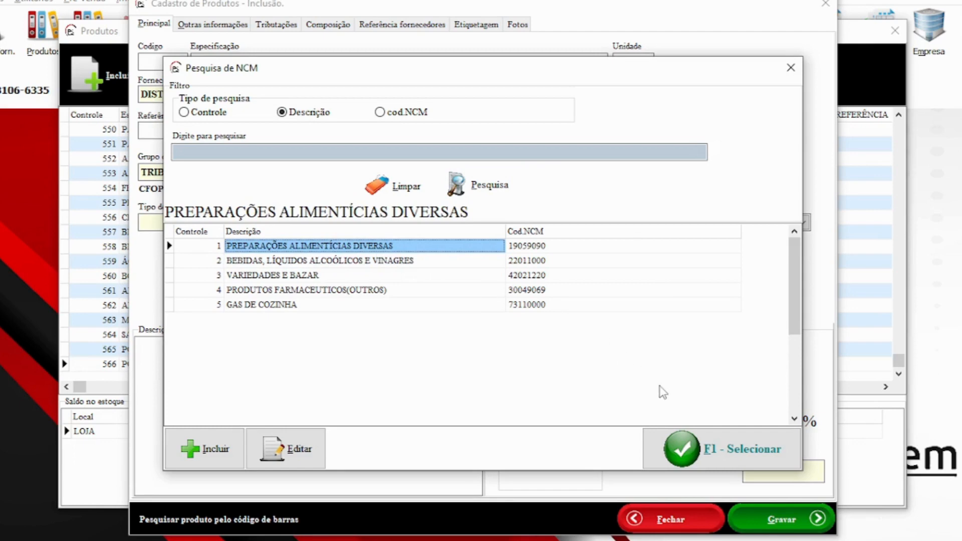
left_click(669, 444)
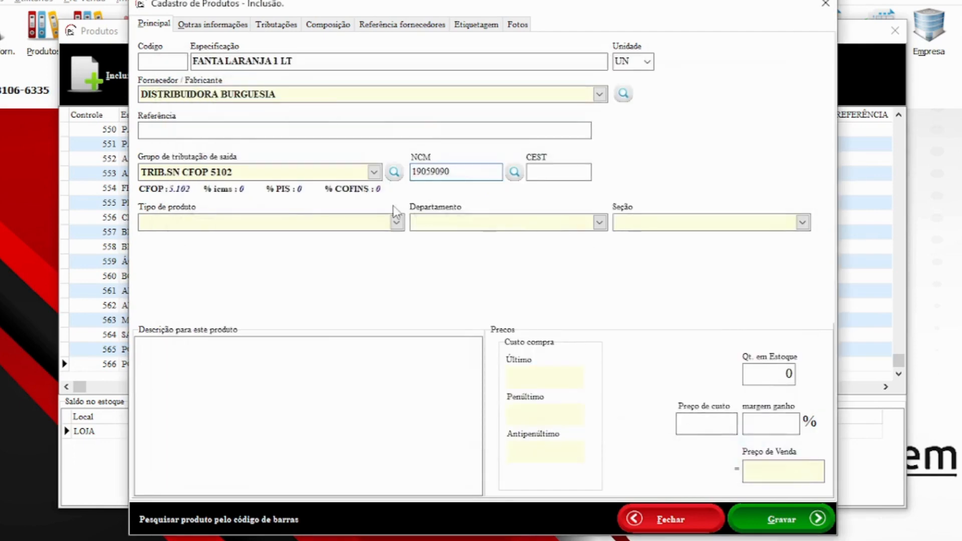
- Set the product type to PRODUTOS EM GERAL and leave the department and section blank
left_click(299, 221)
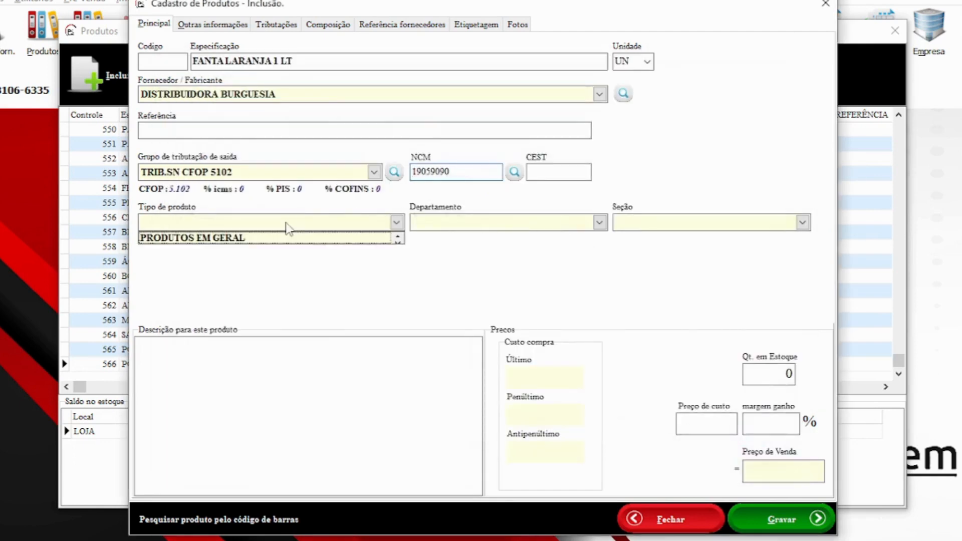
left_click(241, 242)
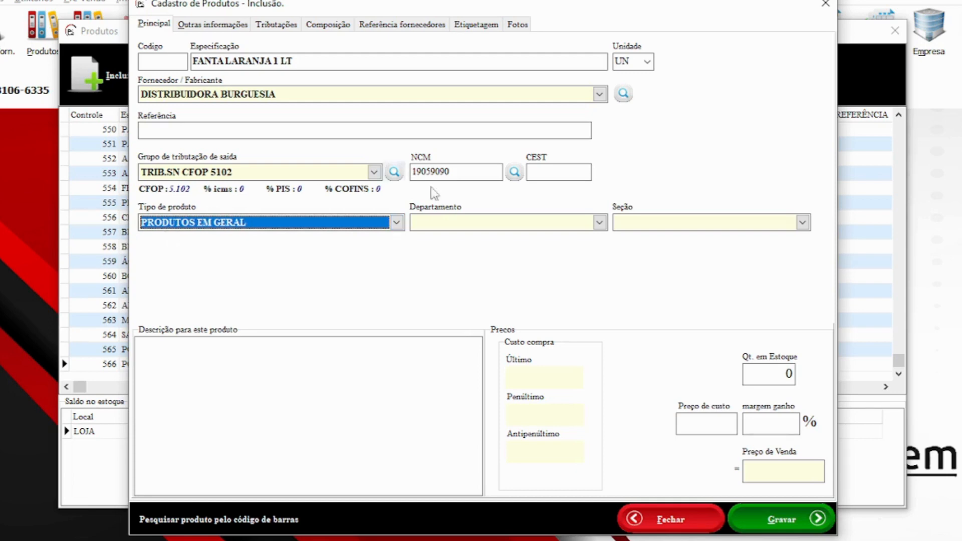
left_click(470, 223)
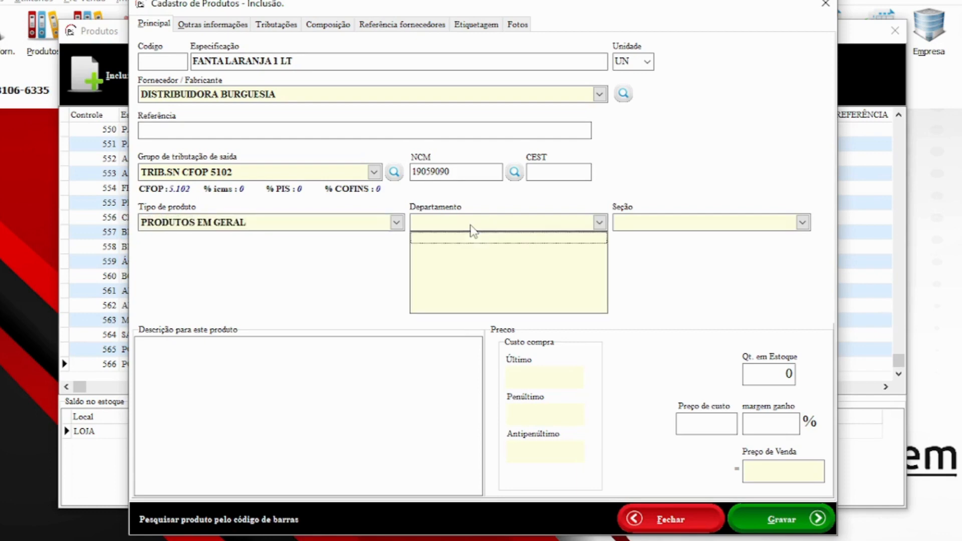
left_click(471, 232)
left_click(636, 221)
left_click(635, 220)
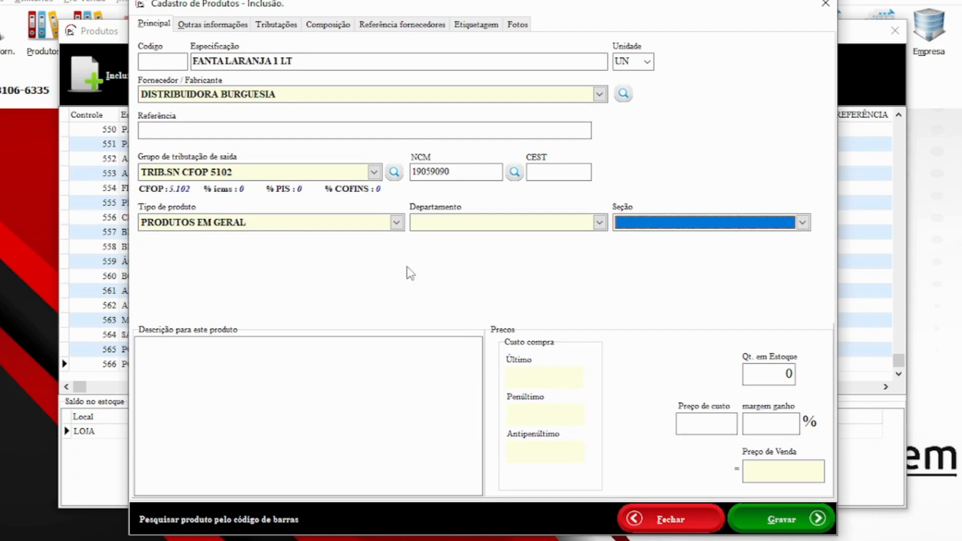
- Set the stock quantity to 10, the cost price to 3,50 and the sale price to 8,00
left_click(774, 373)
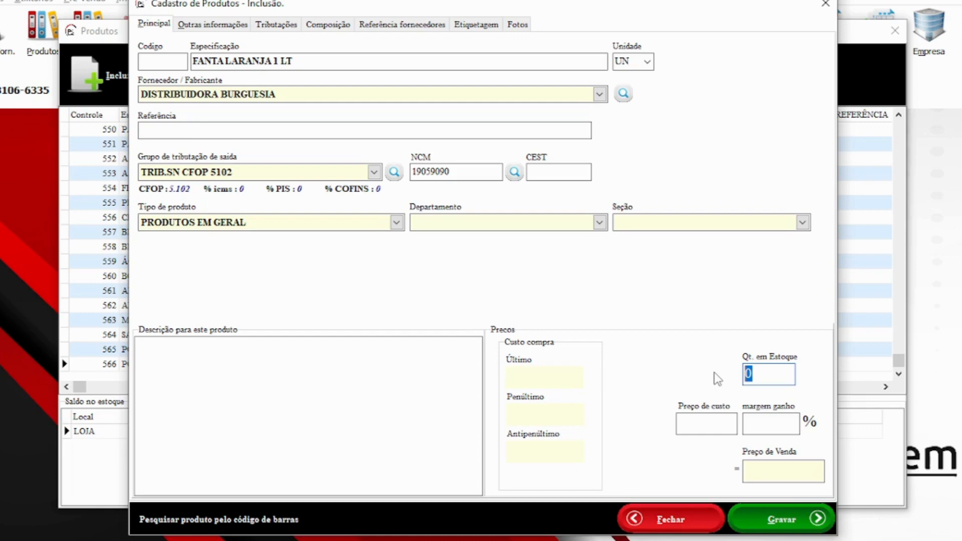
type("10")
key("Return")
type("2,")
key("BackSpace")
key("BackSpace")
type("3,50")
key("Return")
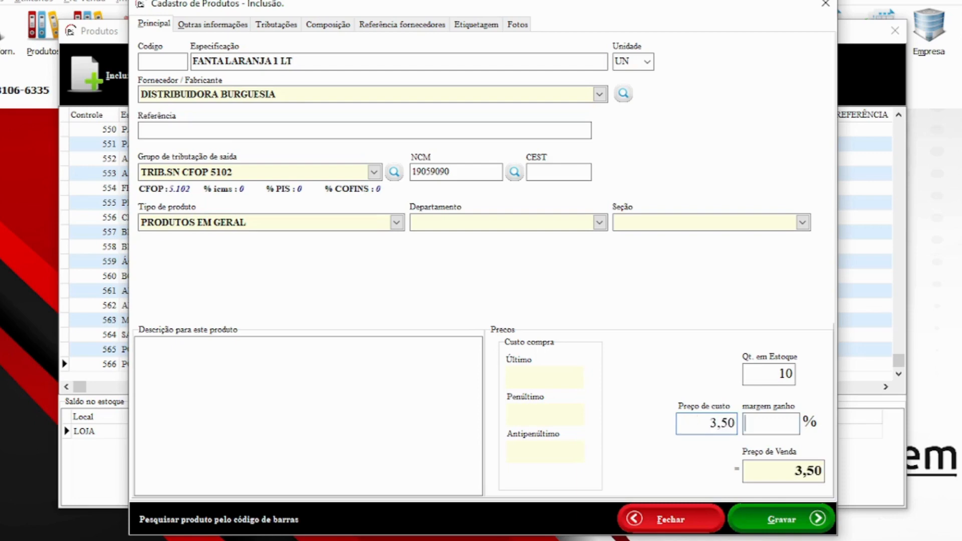
key("Return")
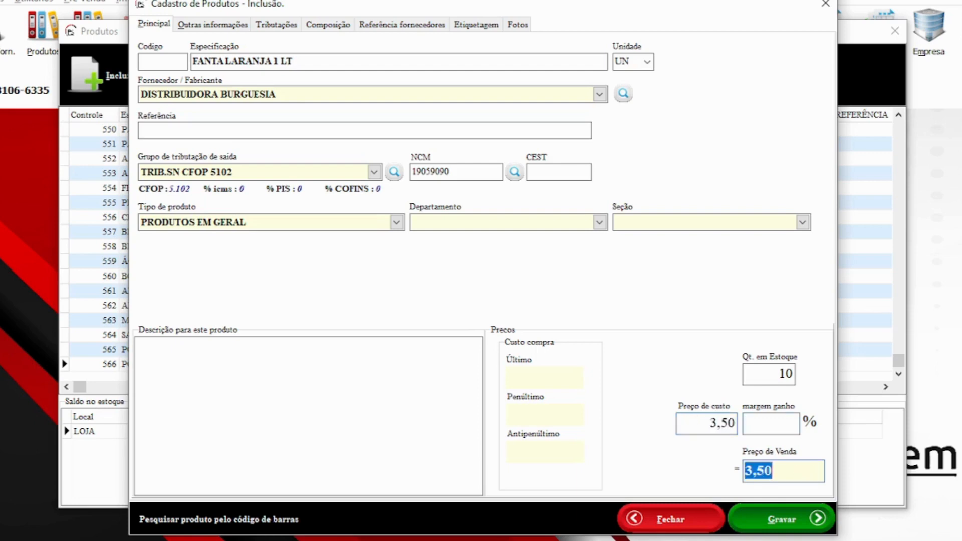
type("8")
key("Return")
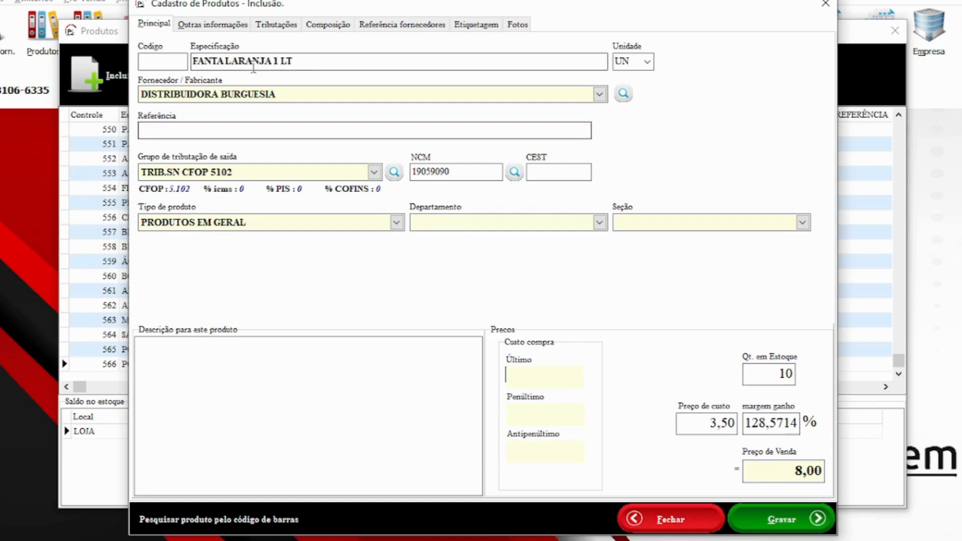
left_click(212, 25)
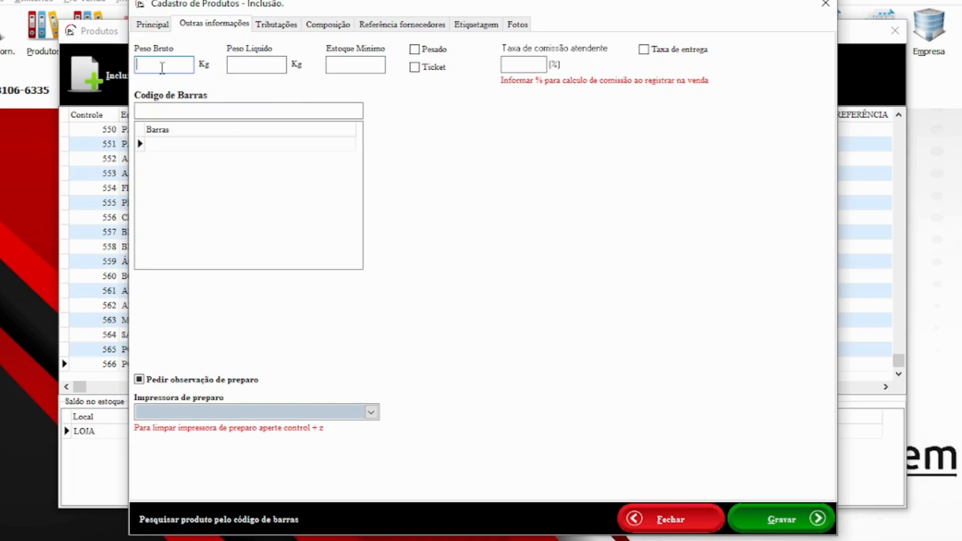
left_click(345, 63)
type("5")
key("Tab")
left_click(429, 52)
left_click(430, 57)
left_click(187, 112)
type("7894900031713")
key("Return")
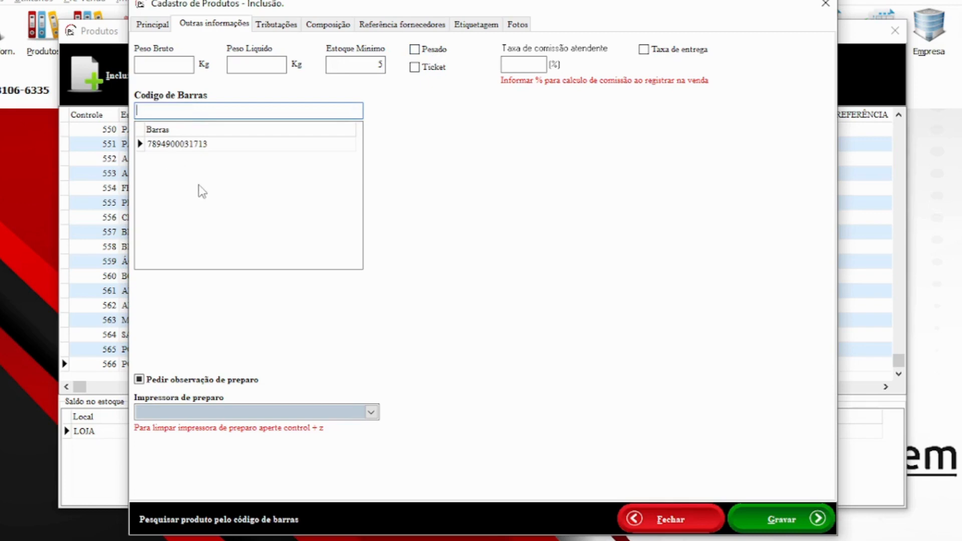
left_click(152, 25)
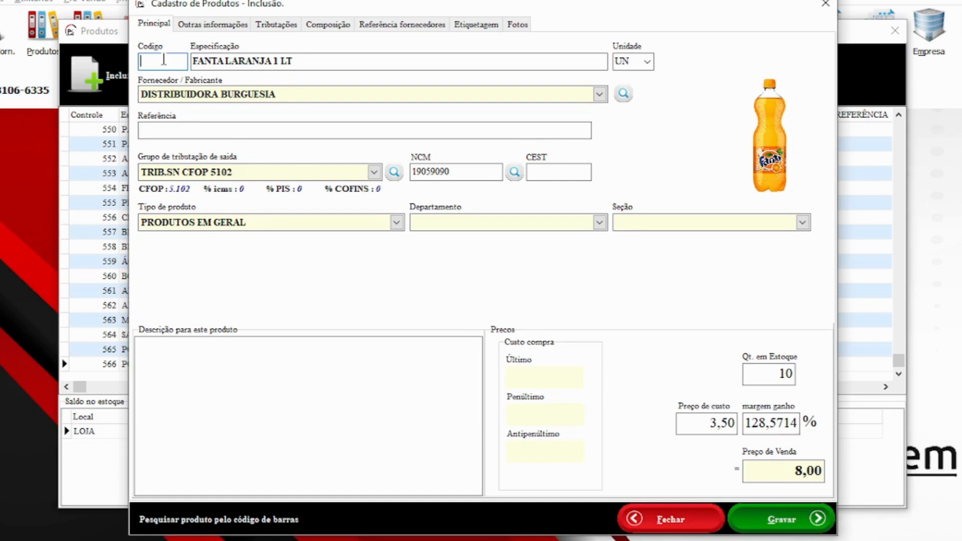
type("23")
left_click_drag(162, 62, 113, 64)
key("BackSpace")
key("Tab")
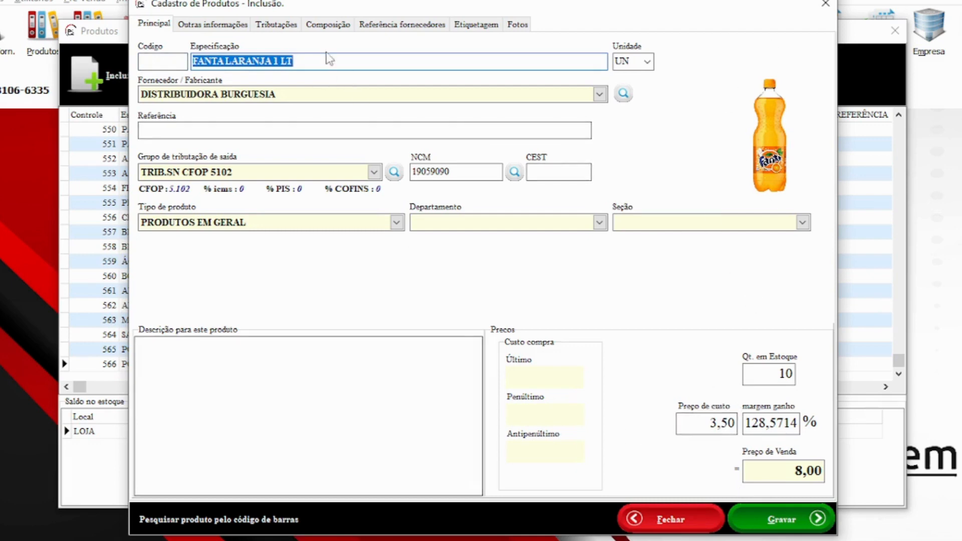
- Save the new product record and select FANTA LARANJA 1 LT in the product list
left_click(761, 528)
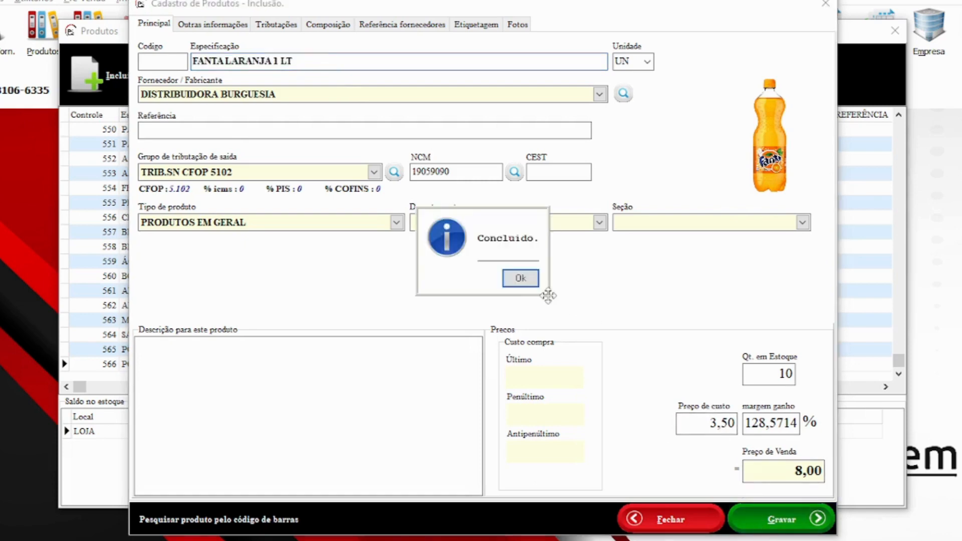
left_click(521, 278)
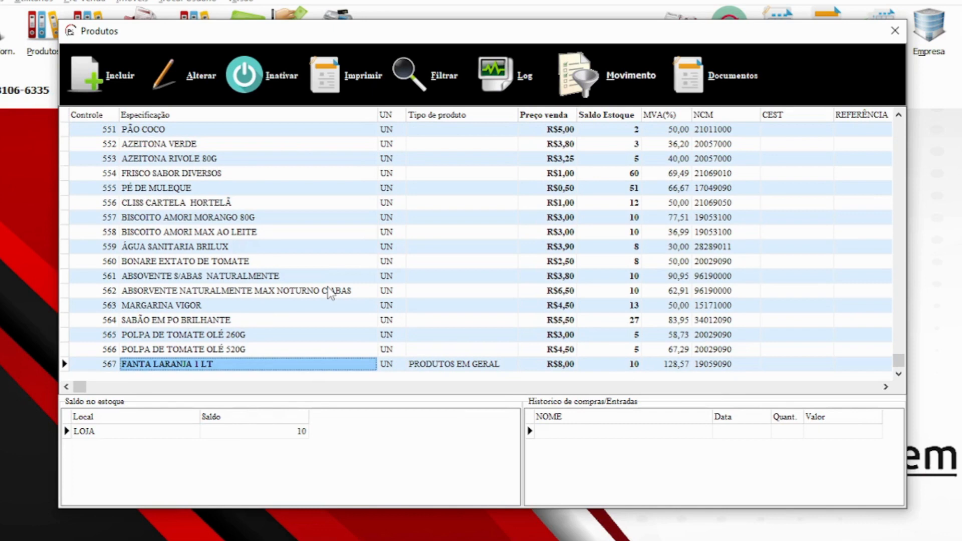
left_click(106, 365)
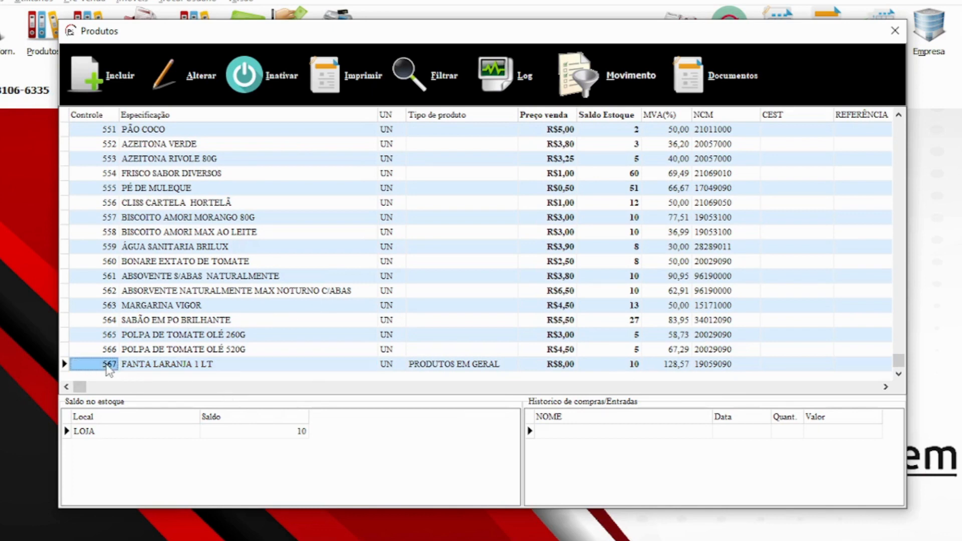
left_click(131, 368)
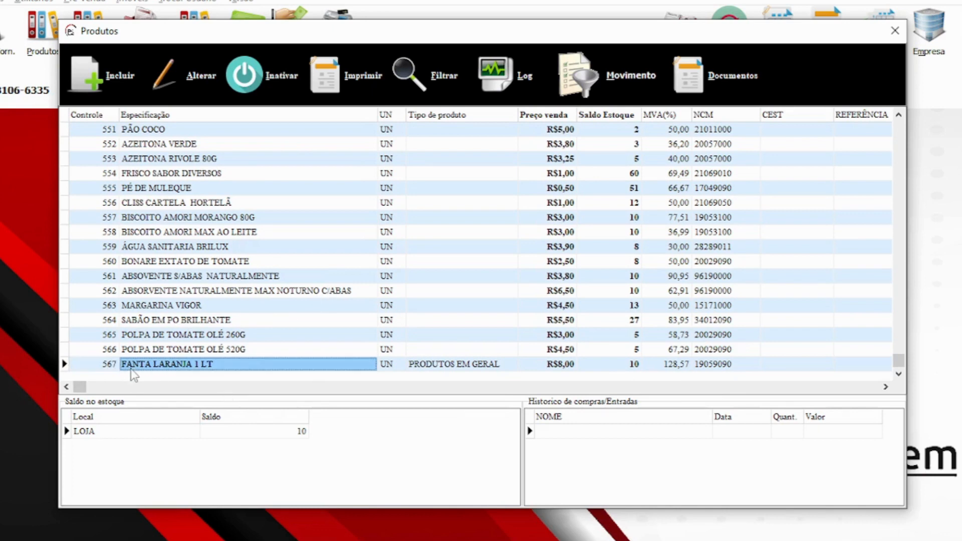
- Open the FANTA LARANJA 1 LT record, look at its composition and supplier references, and close it
left_click(139, 372)
double_click(137, 366)
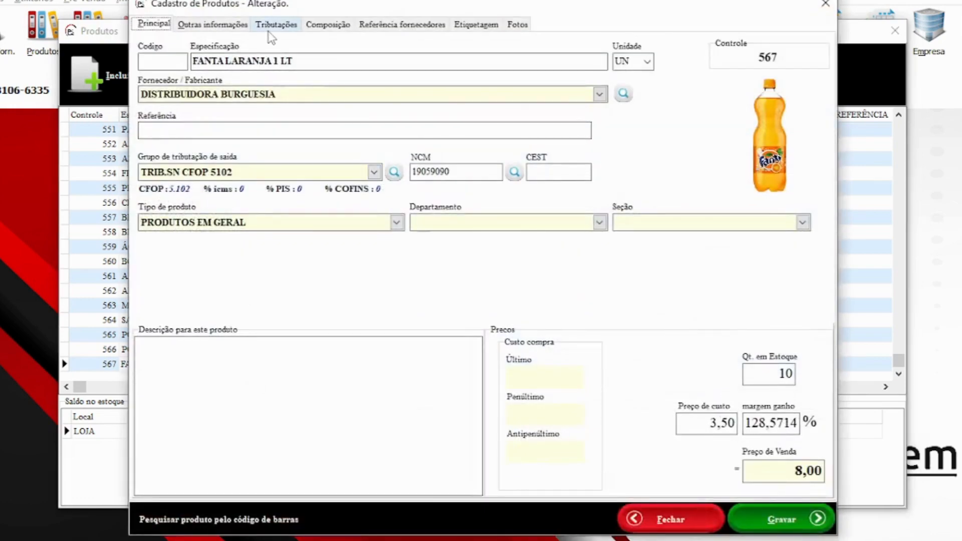
left_click(327, 25)
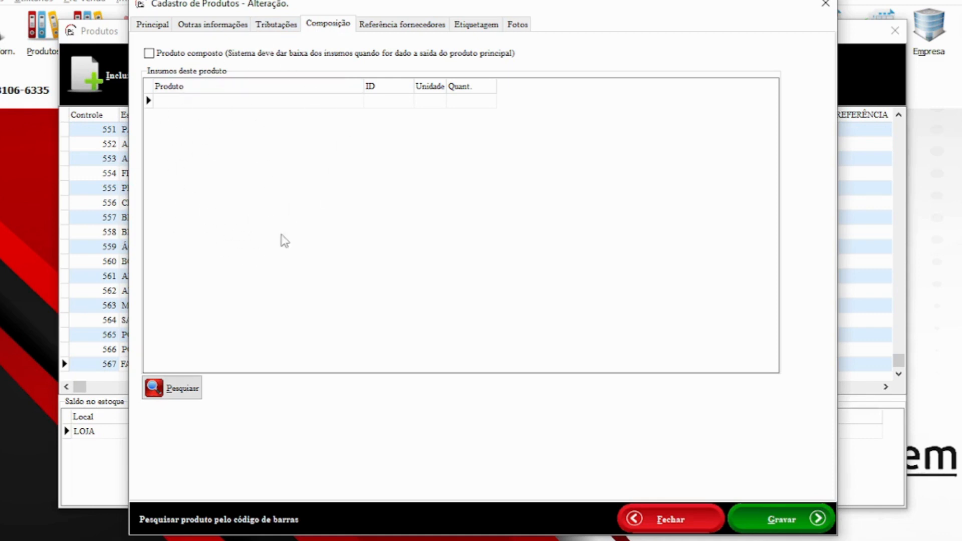
left_click(153, 25)
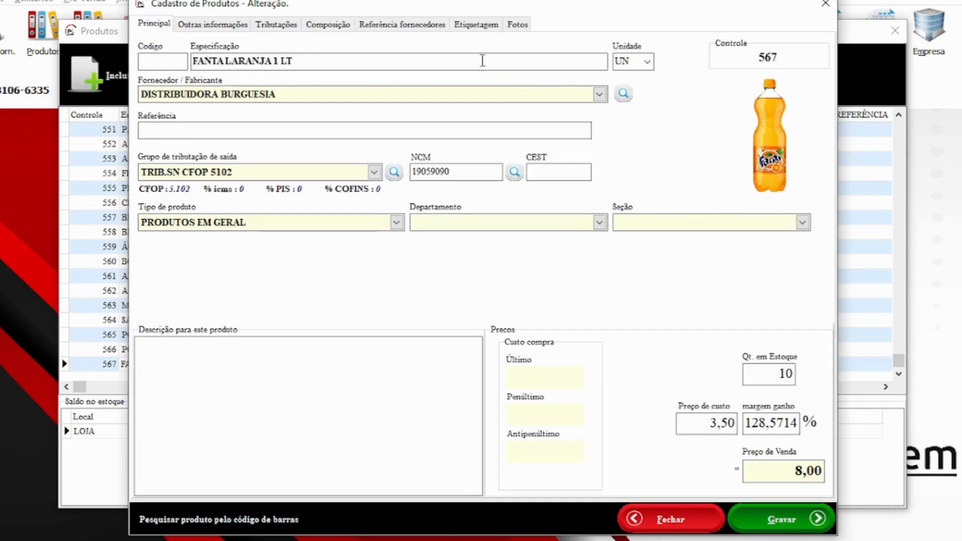
left_click(400, 25)
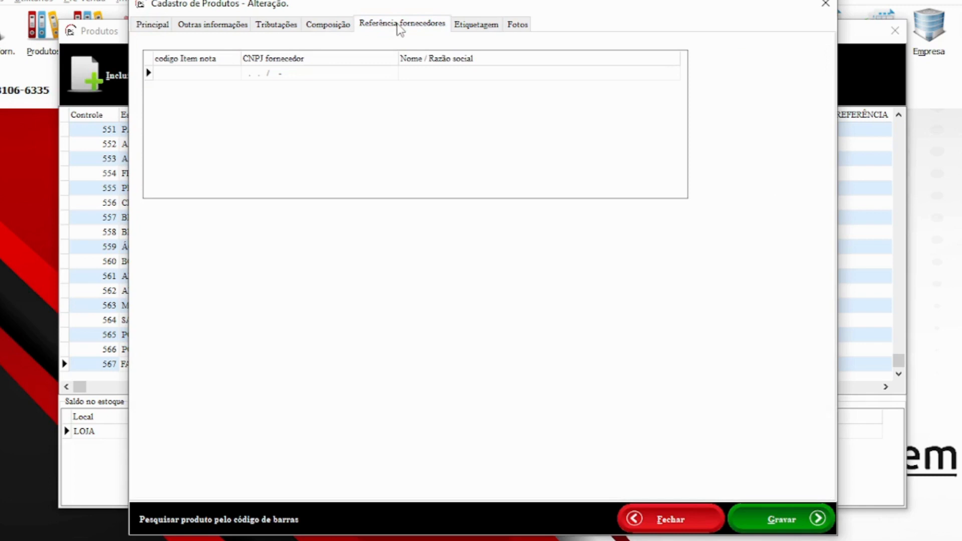
left_click(189, 74)
left_click(168, 23)
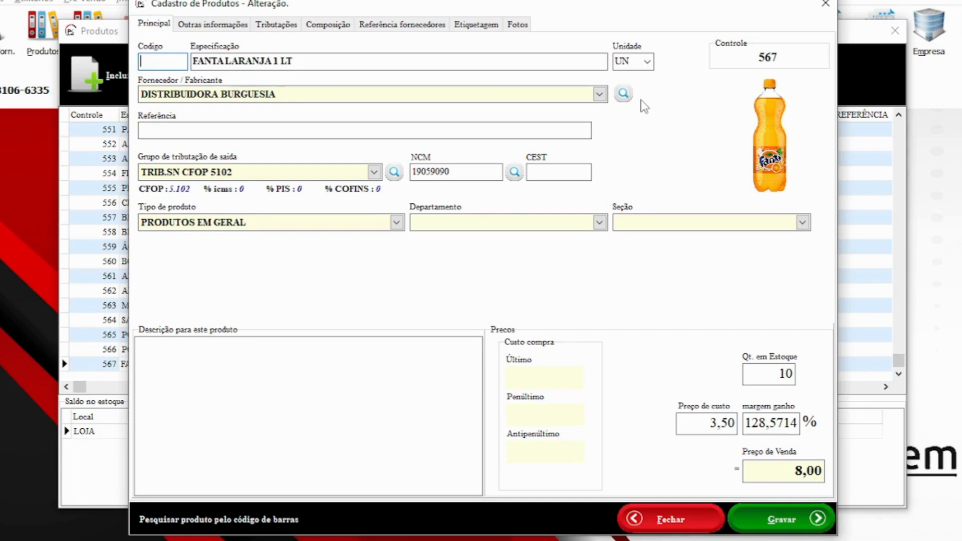
left_click(825, 4)
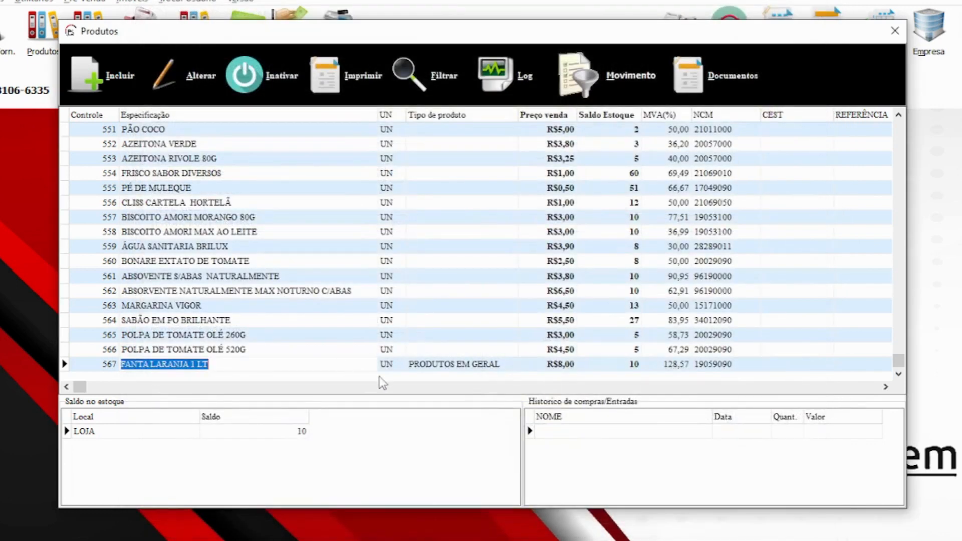
- Reopen the FANTA LARANJA 1 LT record to view its main data and close it again
left_click(387, 365)
double_click(354, 365)
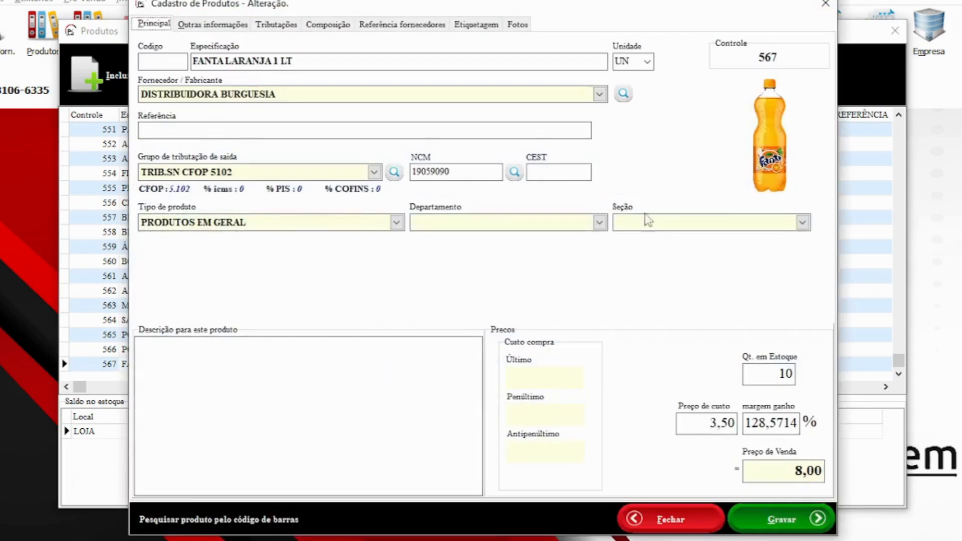
left_click(822, 7)
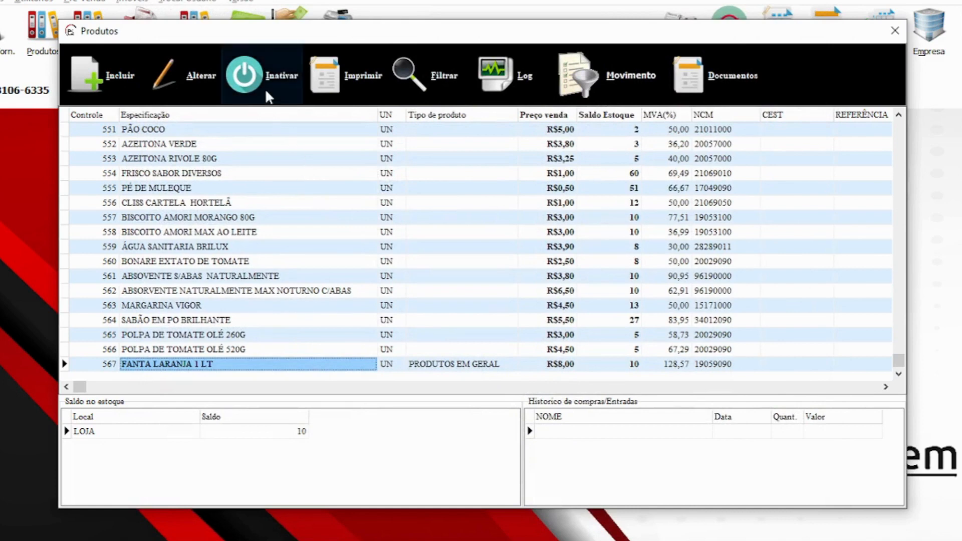
- Generate the general product report, look through its first page and close the preview
left_click(357, 95)
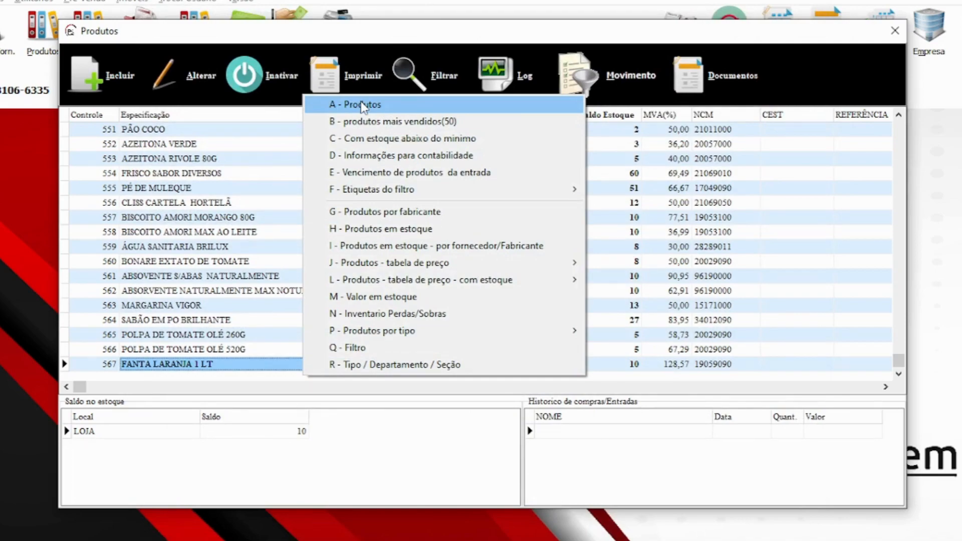
left_click(362, 106)
left_click_drag(570, 222, 559, 119)
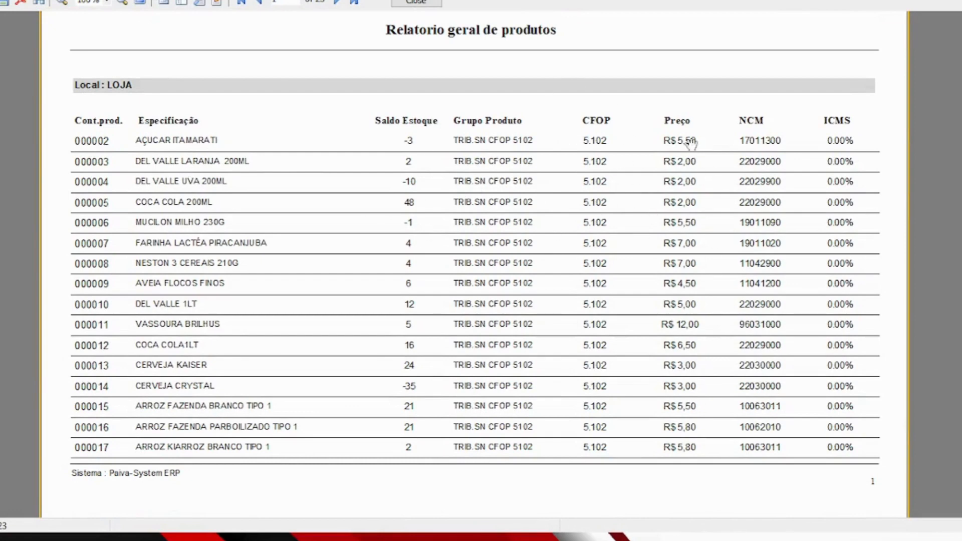
left_click(414, 6)
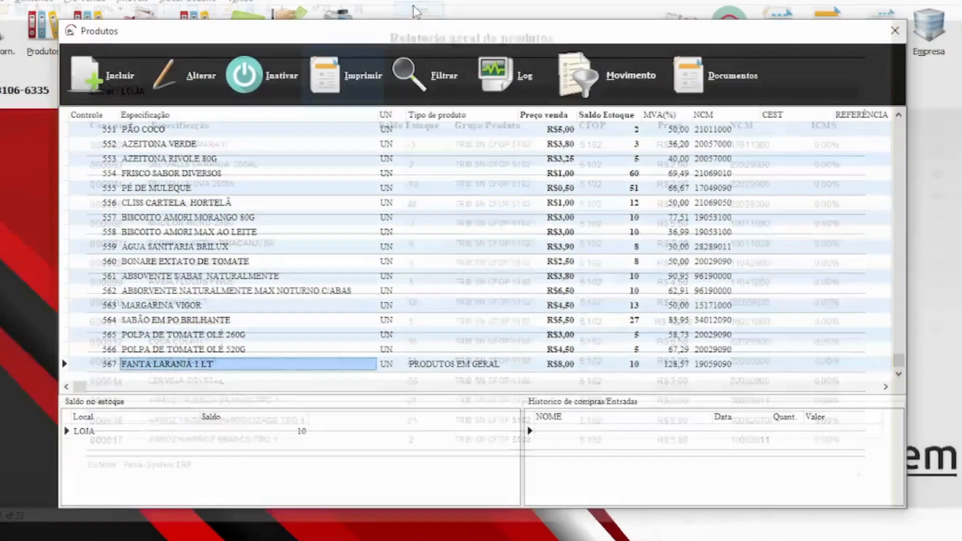
- Generate the best-selling products report for 01/06/2022 to 30/06/2022, look through it and close the preview
left_click(351, 84)
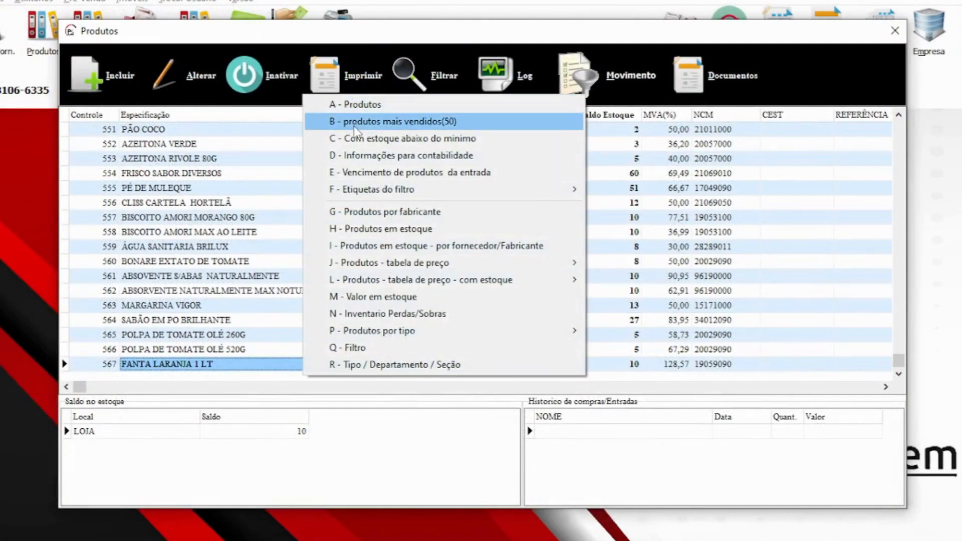
left_click(355, 121)
type("01/0")
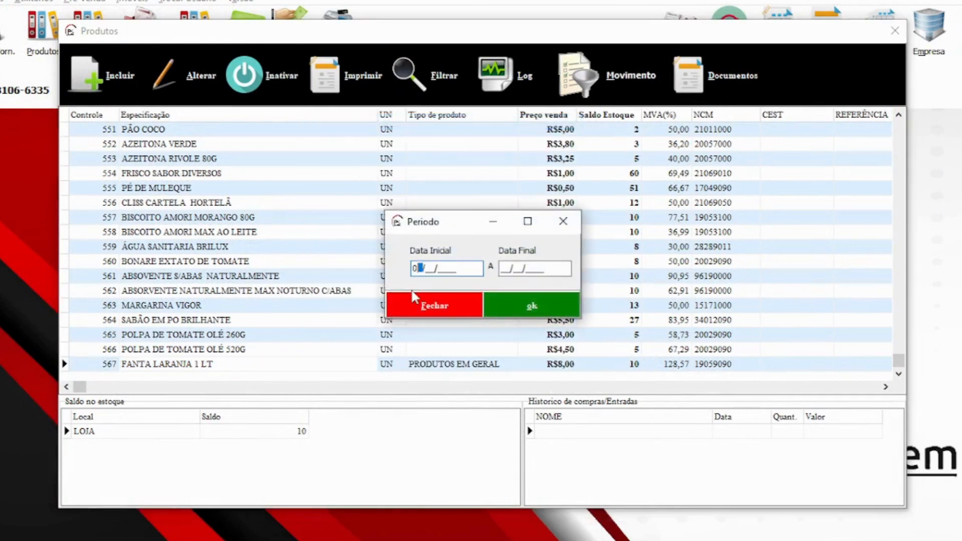
type("6/2022")
key("Tab")
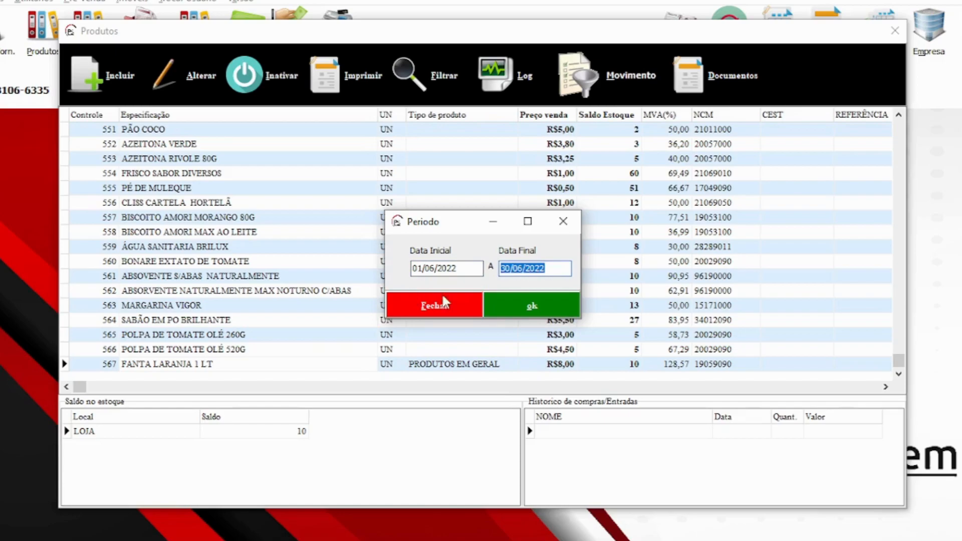
left_click(531, 306)
left_click_drag(495, 370, 470, 281)
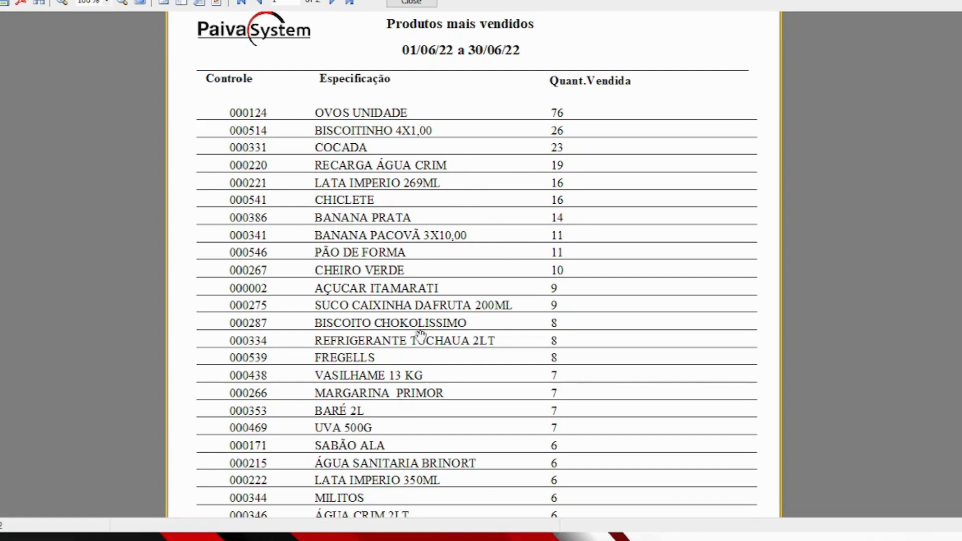
scroll(440, 249, "down", 3)
left_click(421, 3)
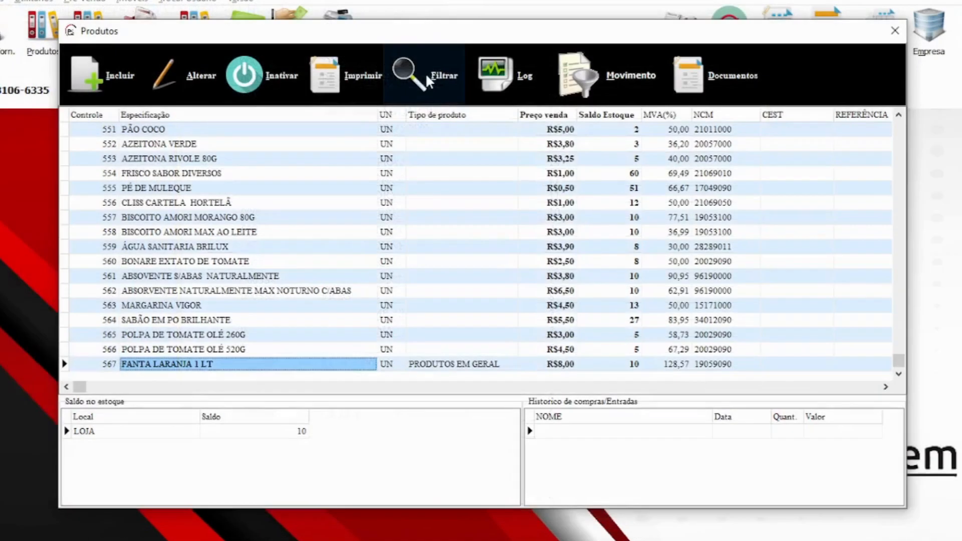
- Generate the accounting information report for the products and look through its first page
left_click(356, 90)
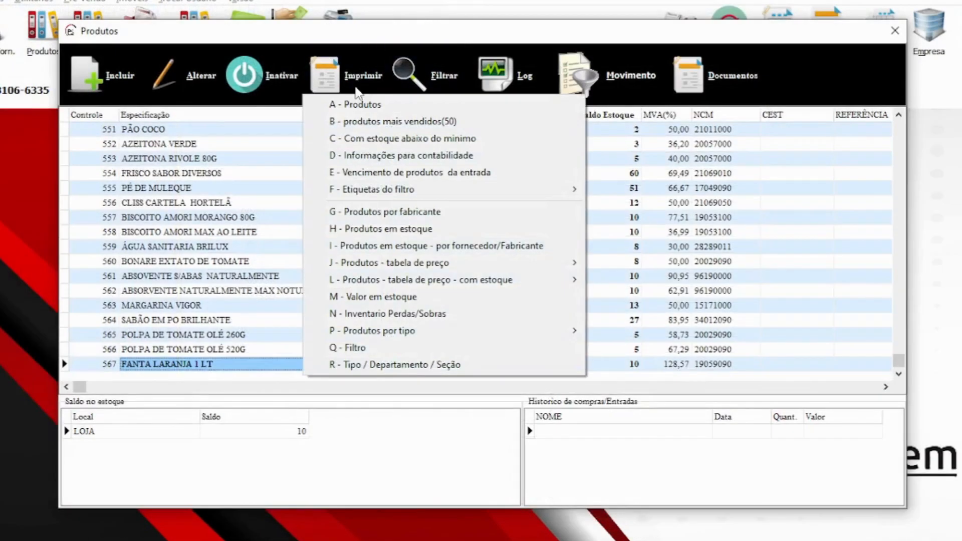
left_click(371, 155)
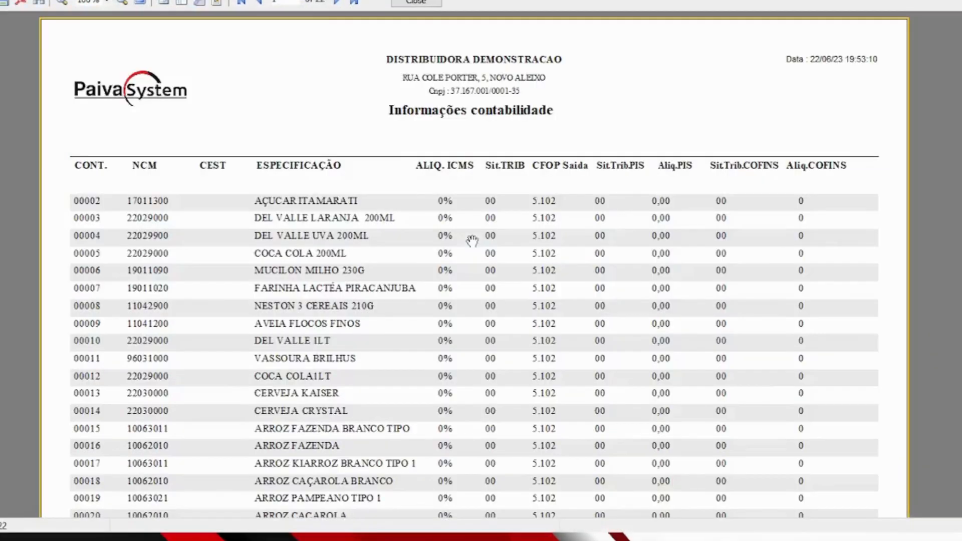
scroll(399, 319, "down", 3)
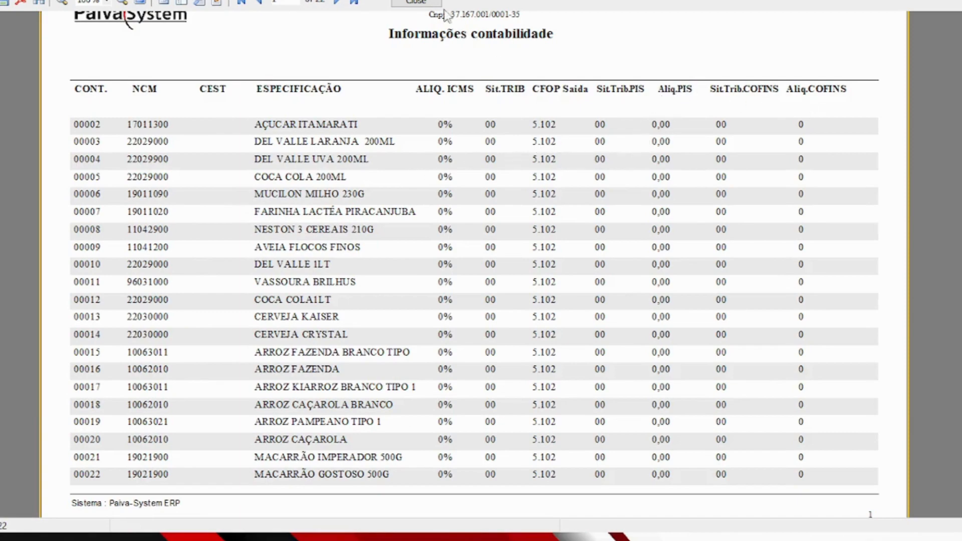
- Close the accounting report, generate the products-by-manufacturer report, look through its first page and close the preview
left_click(416, 3)
left_click(352, 96)
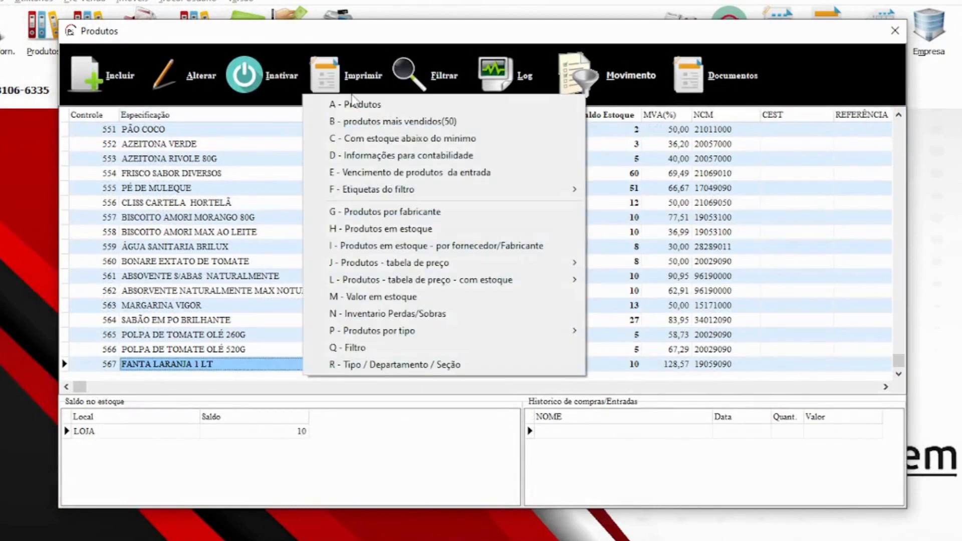
left_click(416, 216)
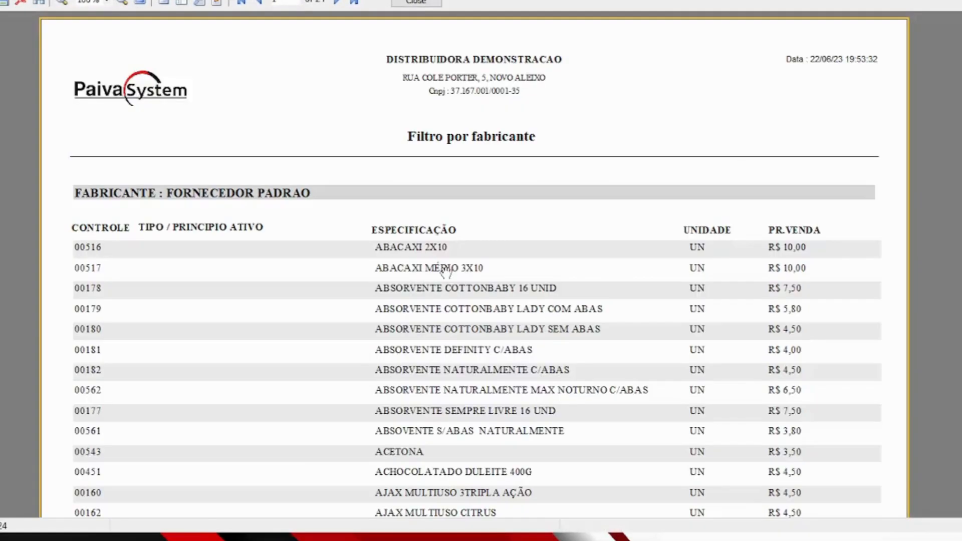
scroll(381, 245, "down", 2)
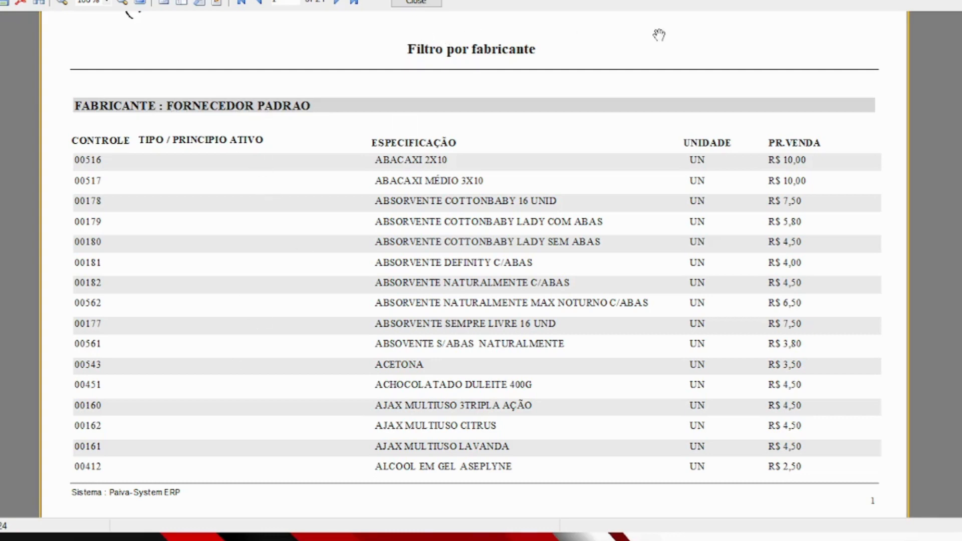
left_click(415, 2)
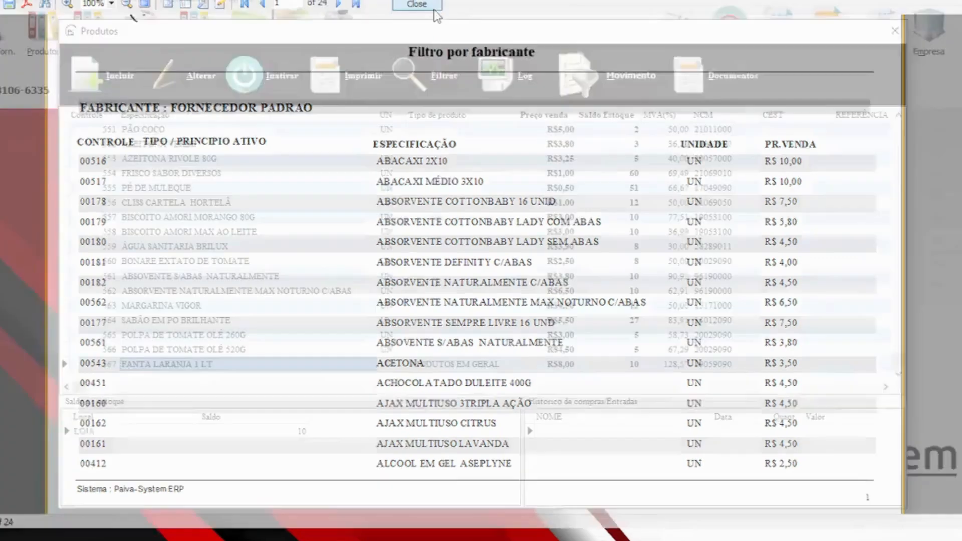
- Generate the product price table in normal print format, look through its first page and close the preview
left_click(349, 85)
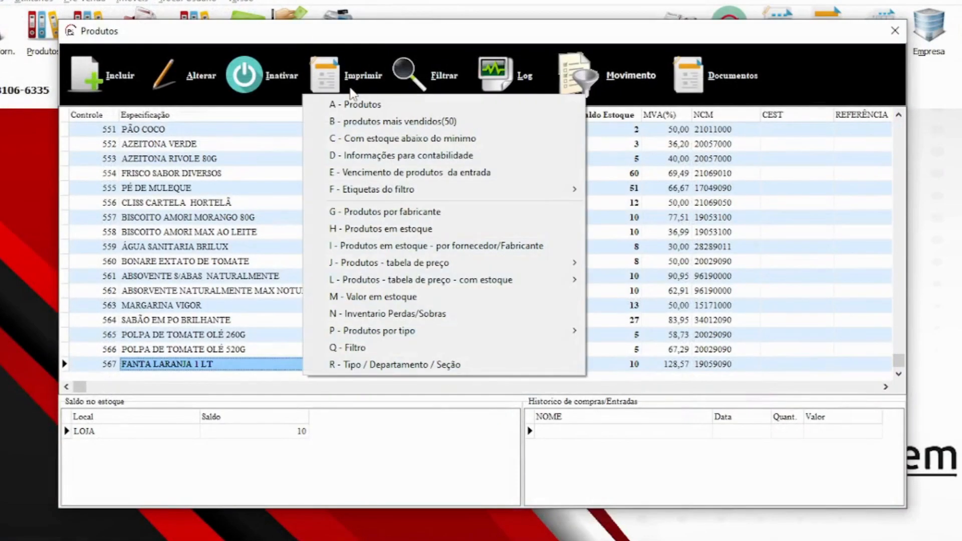
mouse_move(428, 263)
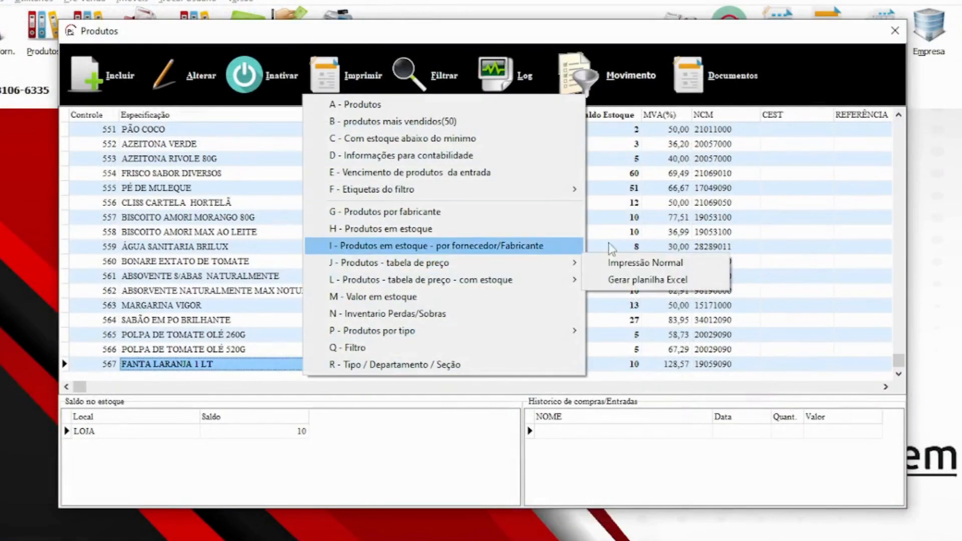
left_click(661, 268)
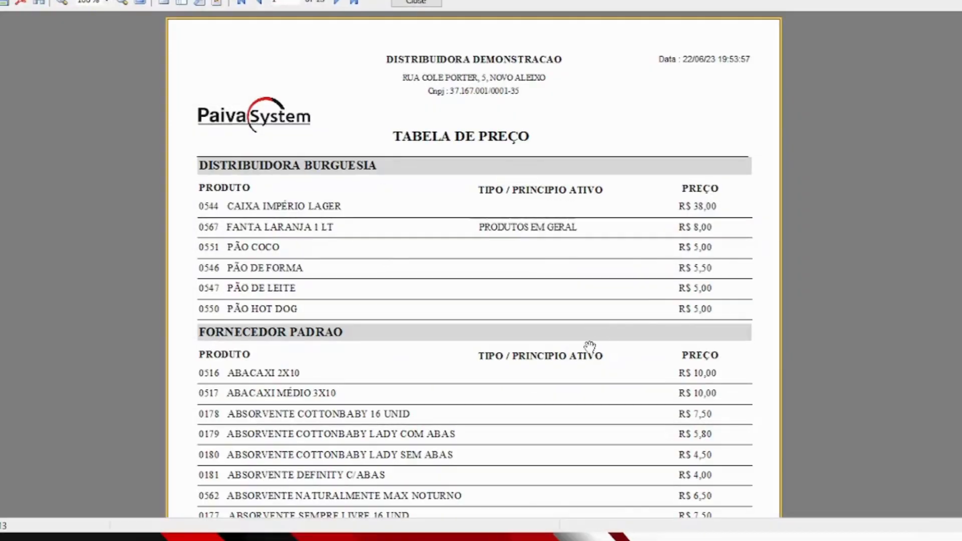
left_click_drag(252, 189, 252, 130)
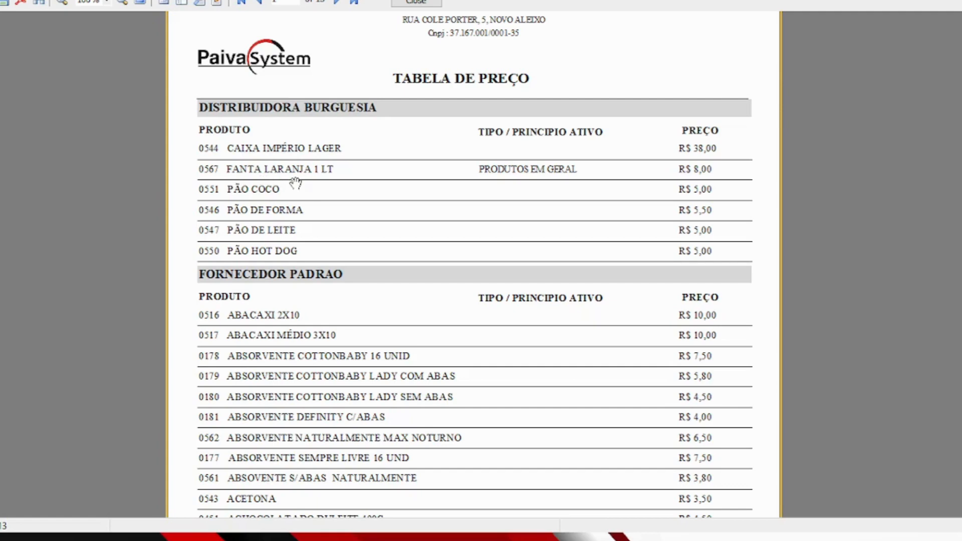
scroll(621, 216, "up", 1)
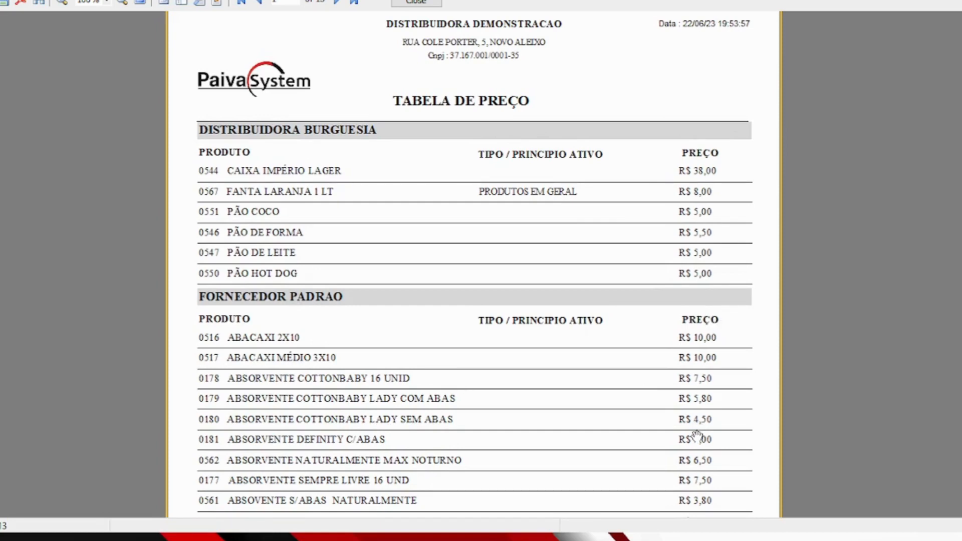
left_click(426, 3)
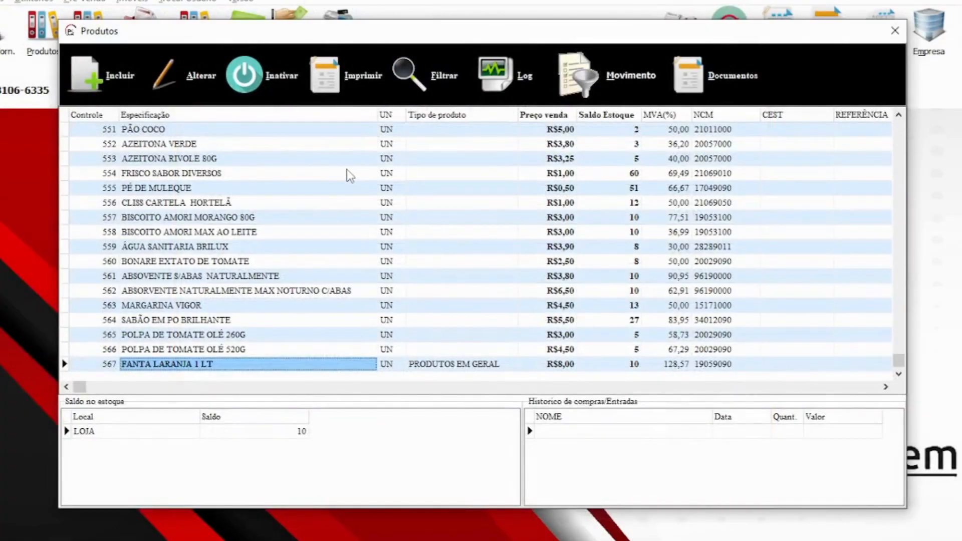
- Generate the stock value report, examine its columns and the totals on the last page, and close the preview
left_click(342, 63)
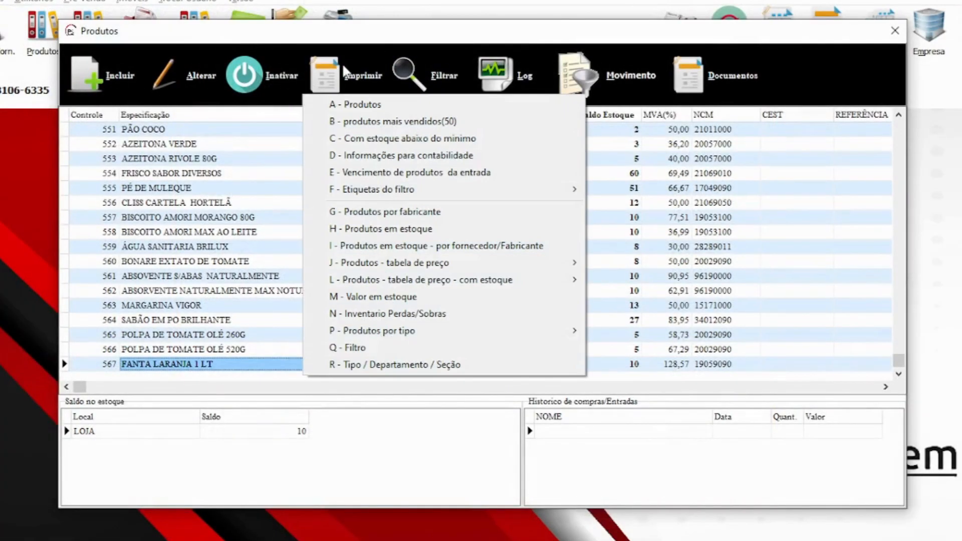
left_click(400, 297)
left_click_drag(586, 281, 733, 204)
scroll(726, 206, "down", 2)
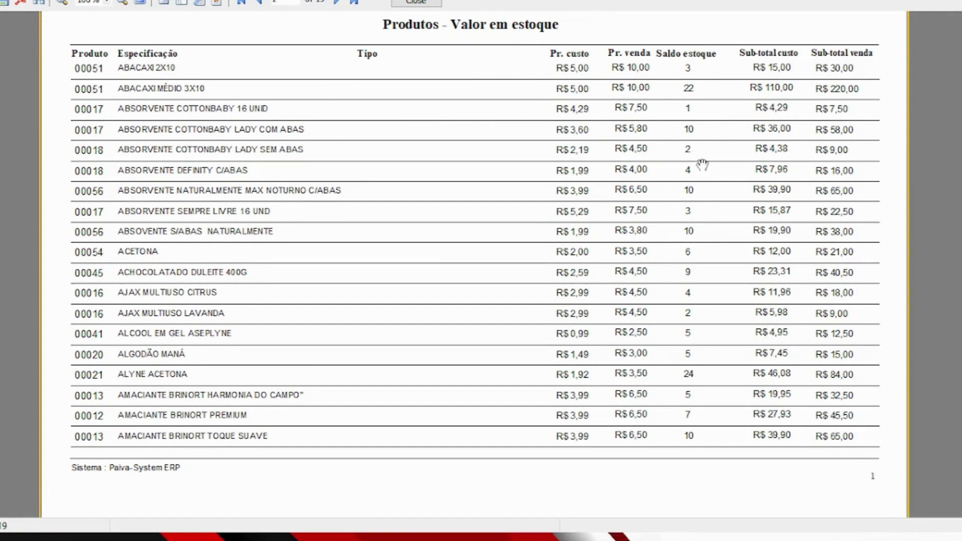
scroll(768, 94, "up", 1)
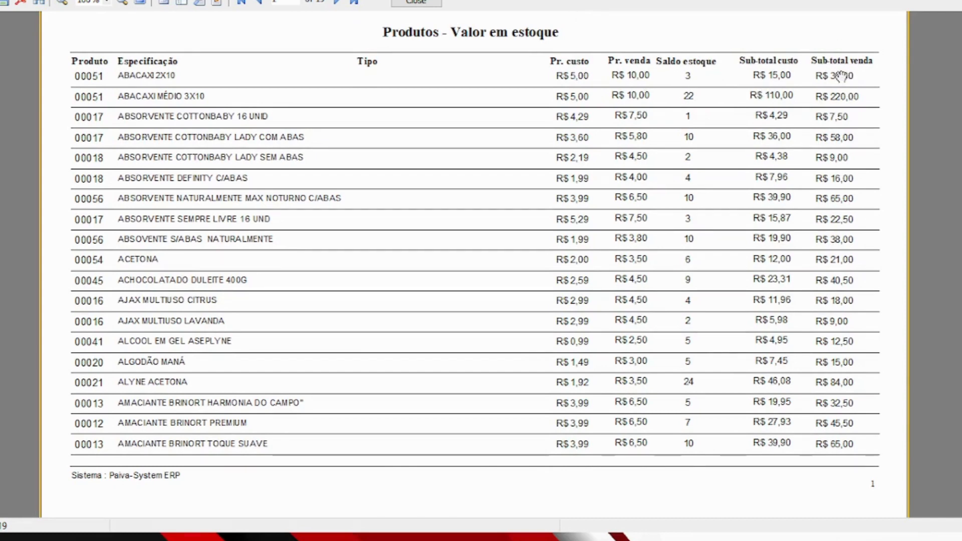
left_click(353, 2)
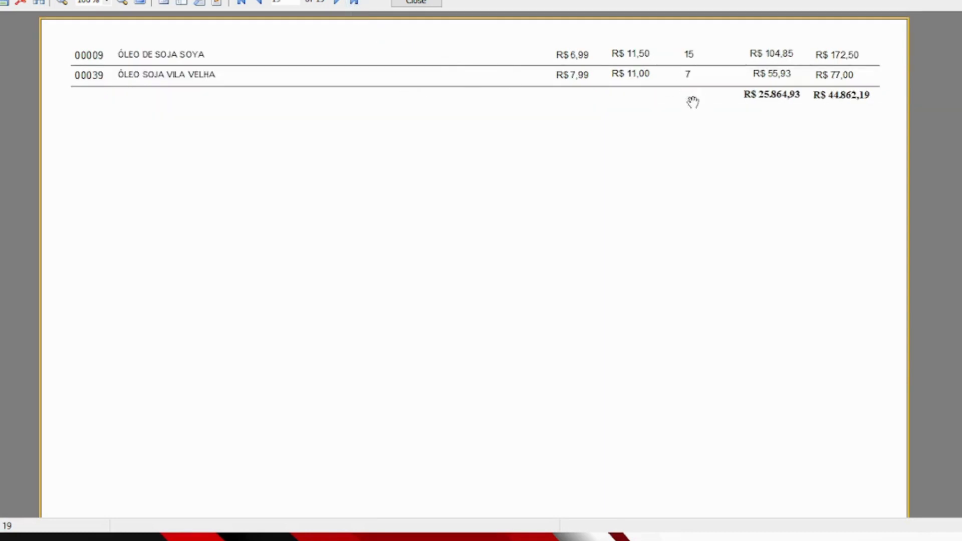
left_click_drag(691, 101, 779, 305)
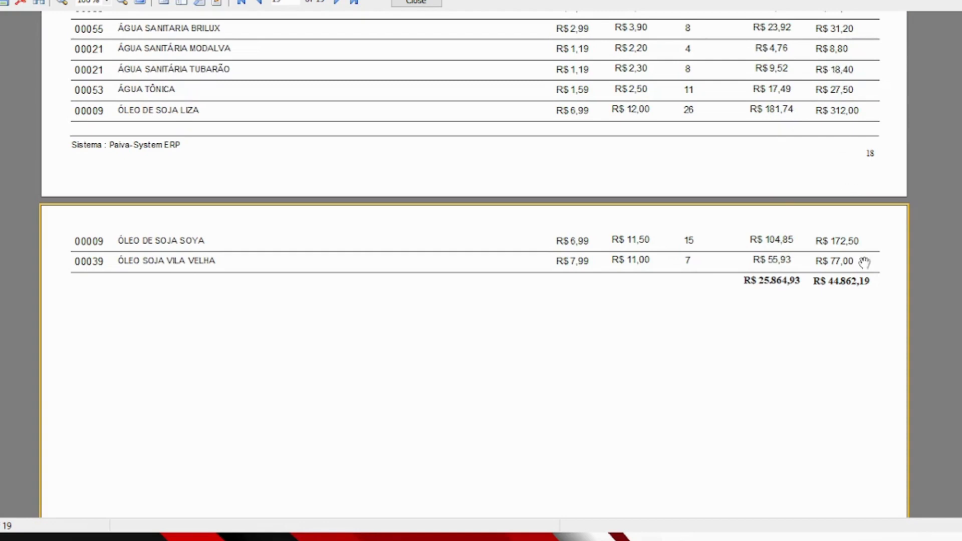
left_click(422, 3)
- Generate the products-by-type report for PRODUTOS EM GERAL, look through it, close it and review the remaining report options
left_click(356, 83)
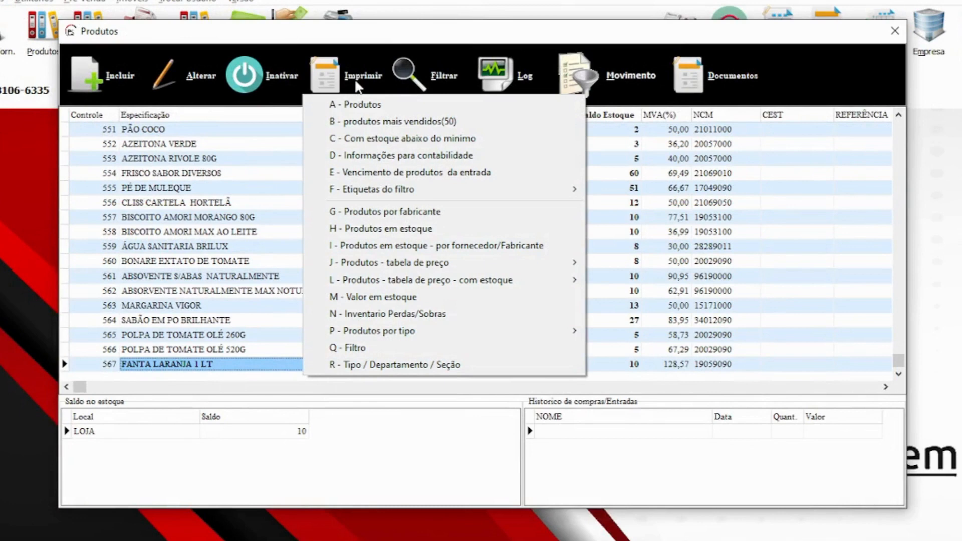
mouse_move(472, 281)
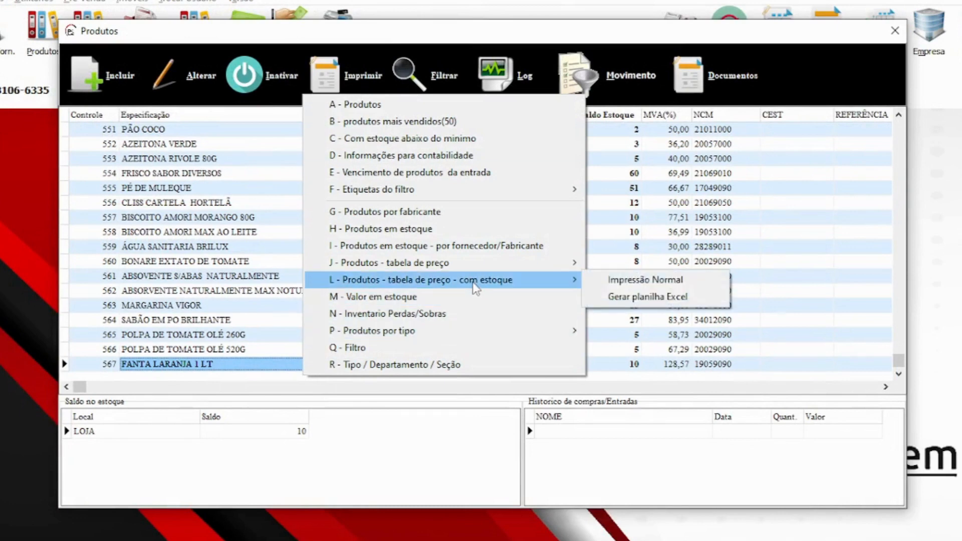
mouse_move(576, 264)
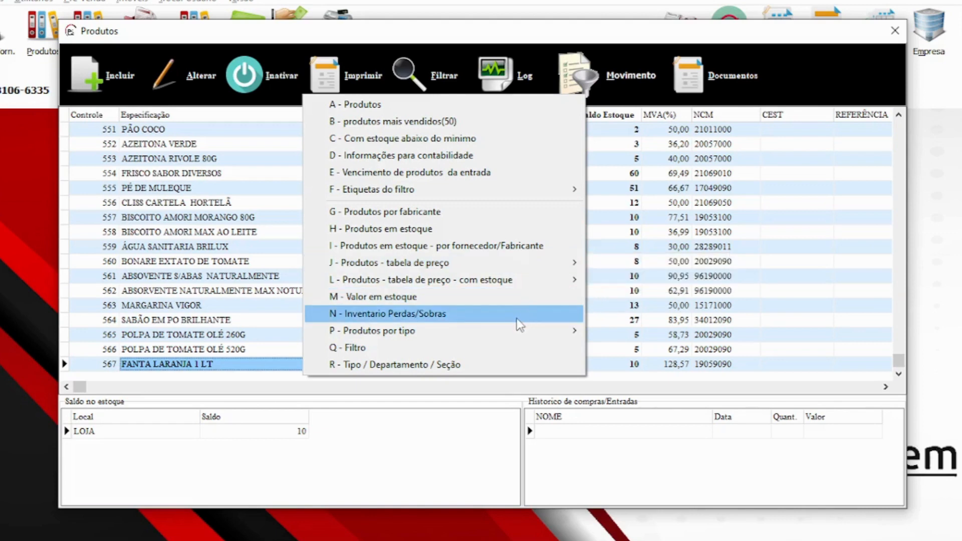
mouse_move(497, 337)
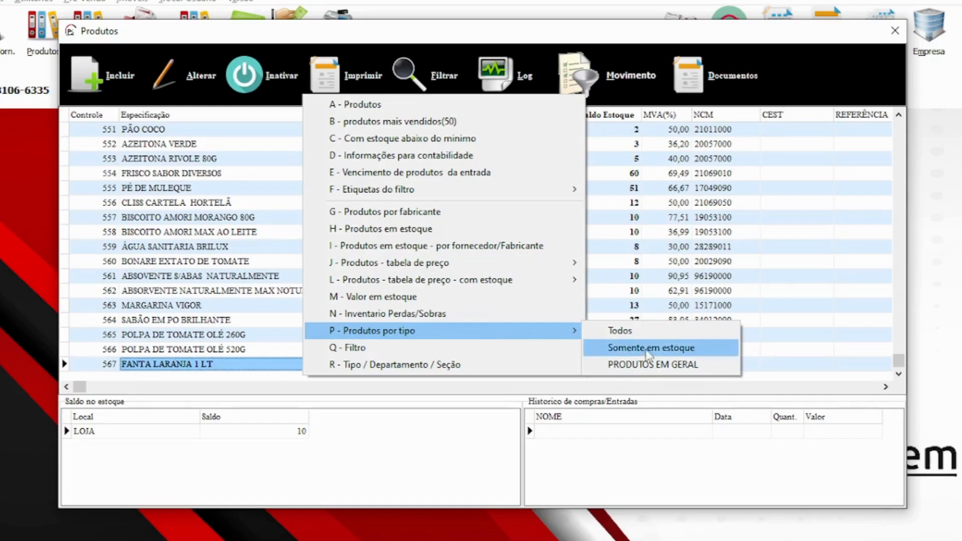
left_click(643, 364)
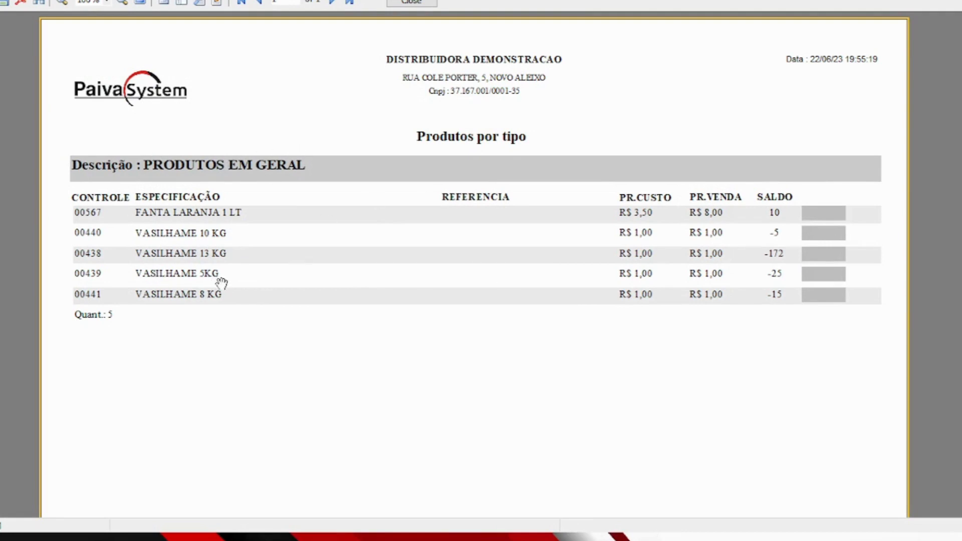
left_click(426, 2)
left_click(371, 80)
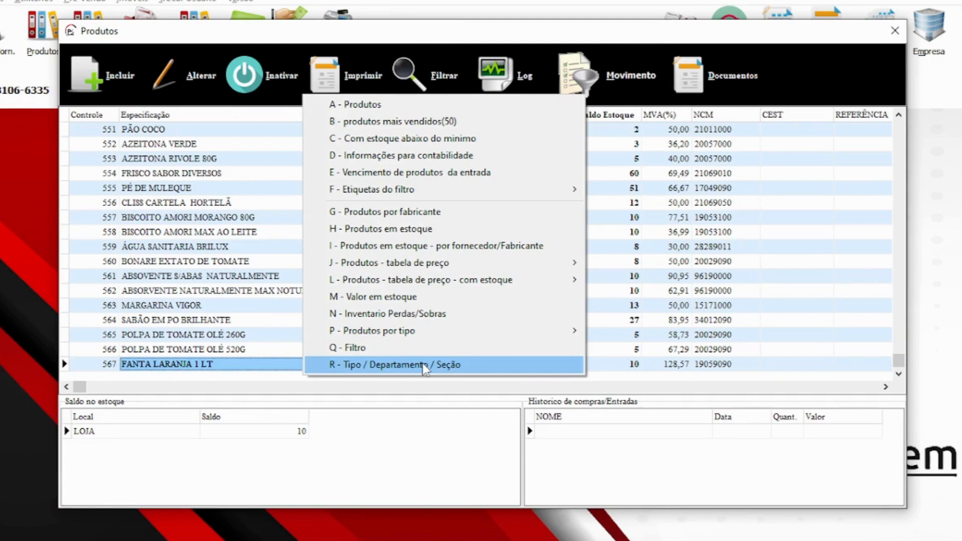
left_click(624, 320)
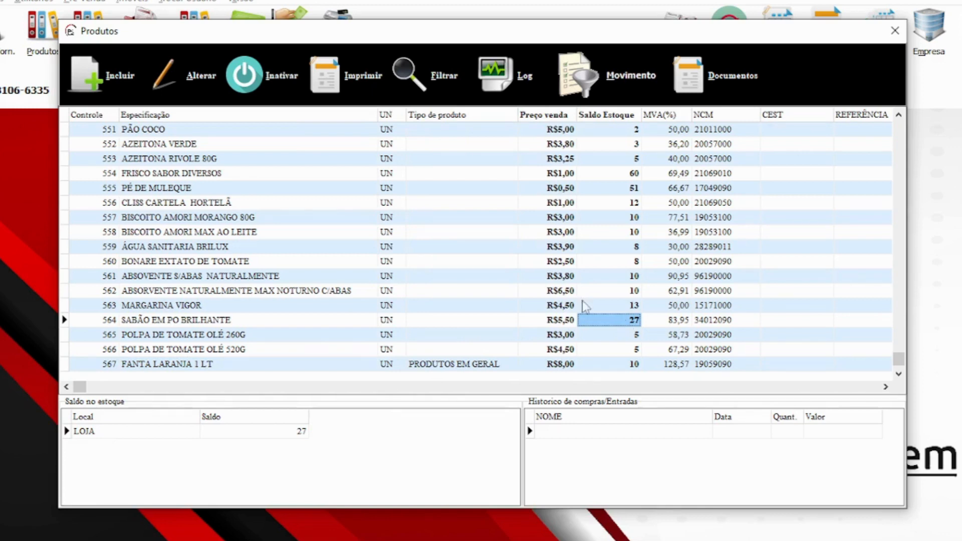
- Filter the product list by specification for the BISCOITO items and select BISCOITO BAUDUCO CHOCOLATE
left_click(422, 80)
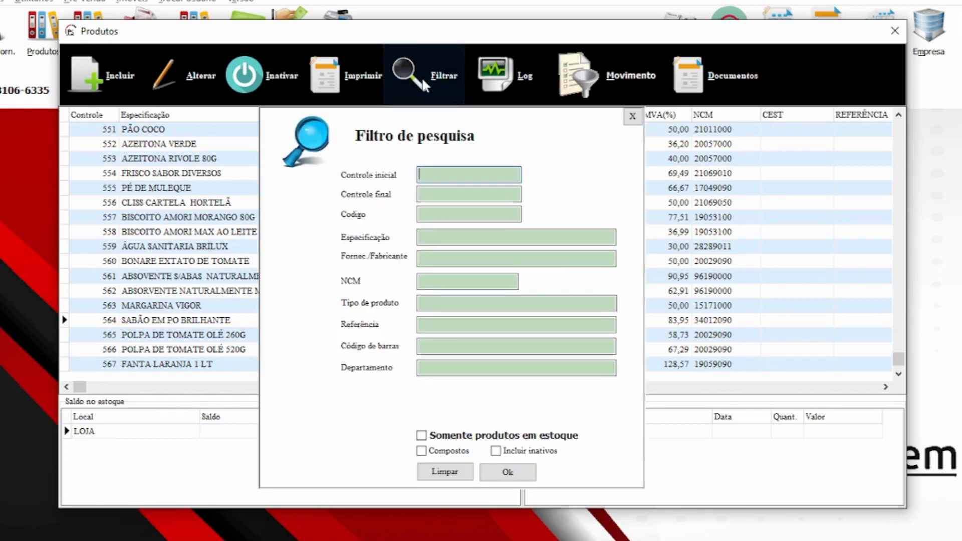
left_click(454, 240)
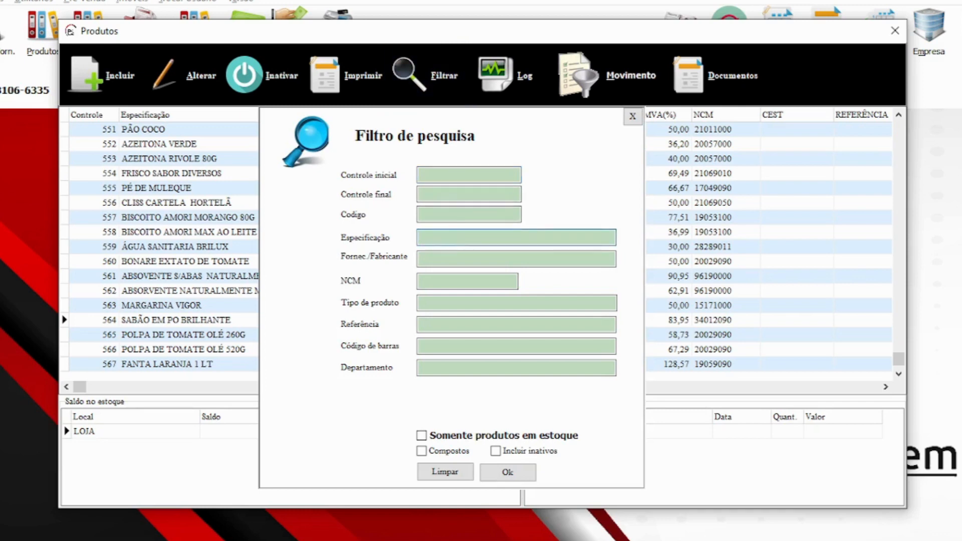
type("BIC")
type("C")
left_click(507, 471)
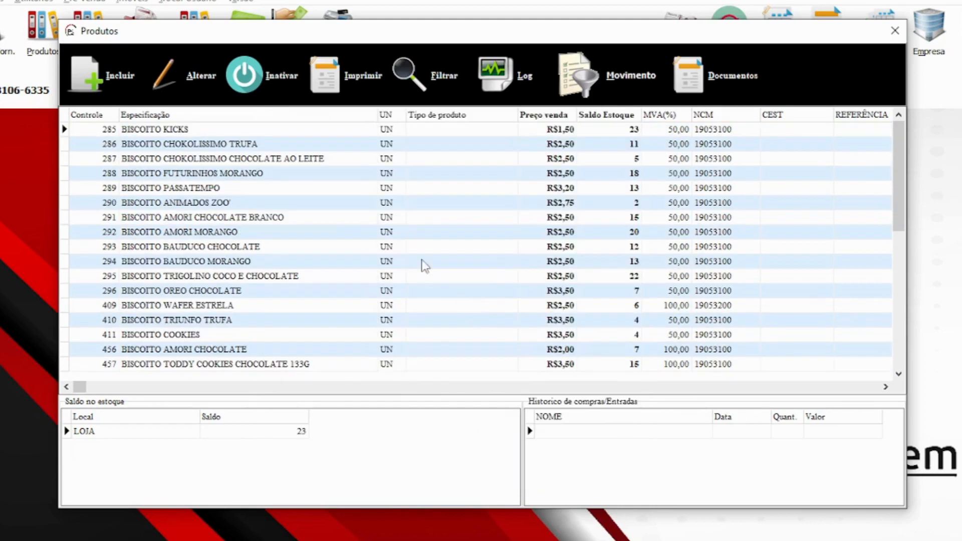
left_click(331, 232)
key("Down")
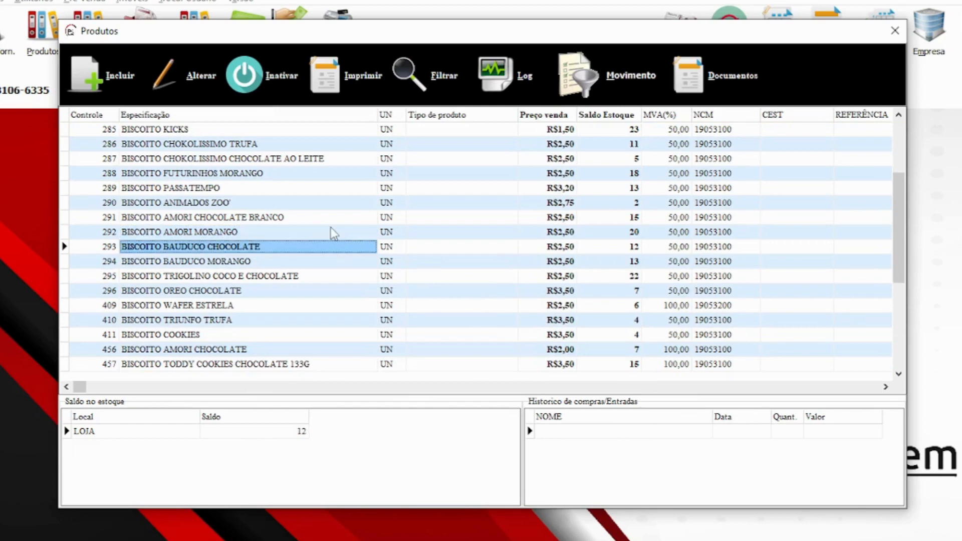
- Filter the product list by the specification AG
left_click(421, 75)
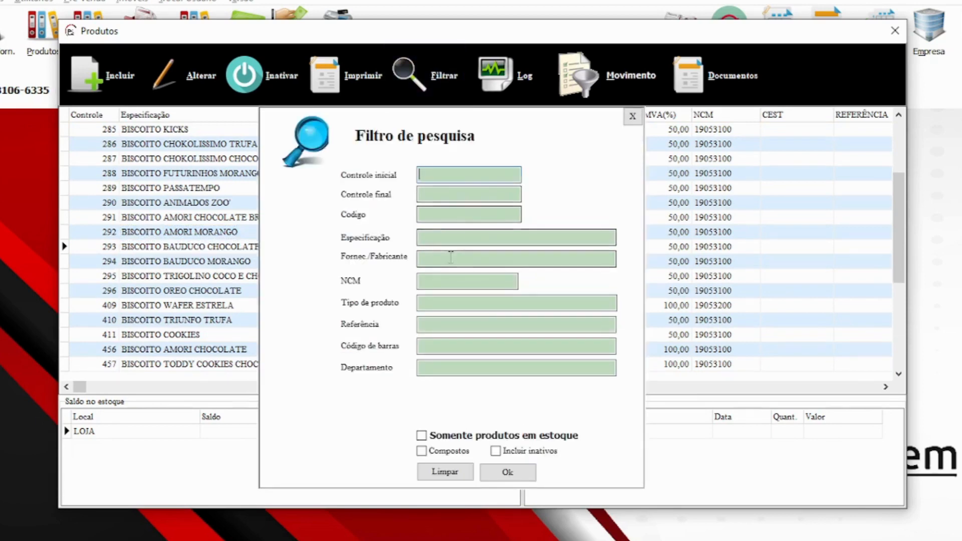
type("AG")
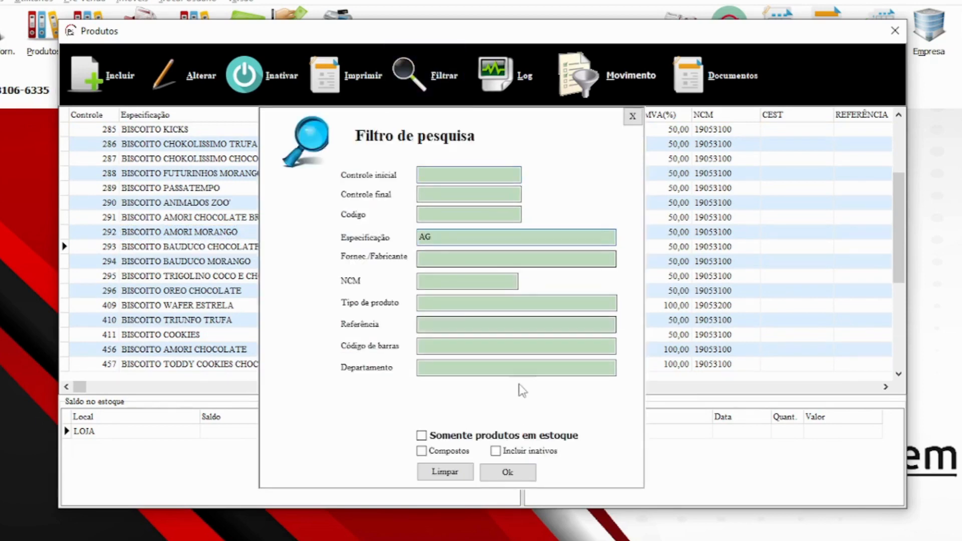
left_click(507, 472)
- Filter the product list by the specification A and select AVEIA FLOCOS FINOS
left_click(421, 75)
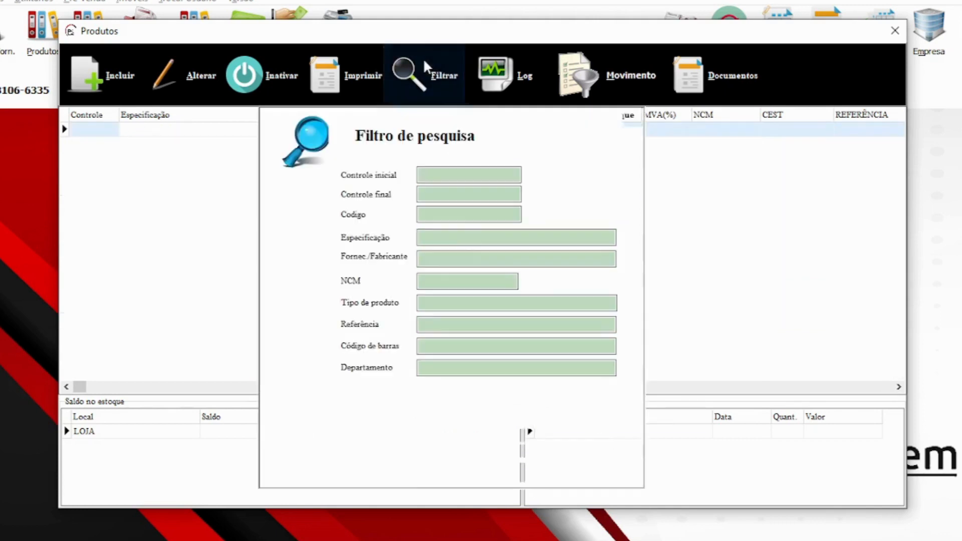
left_click(423, 237)
type("A")
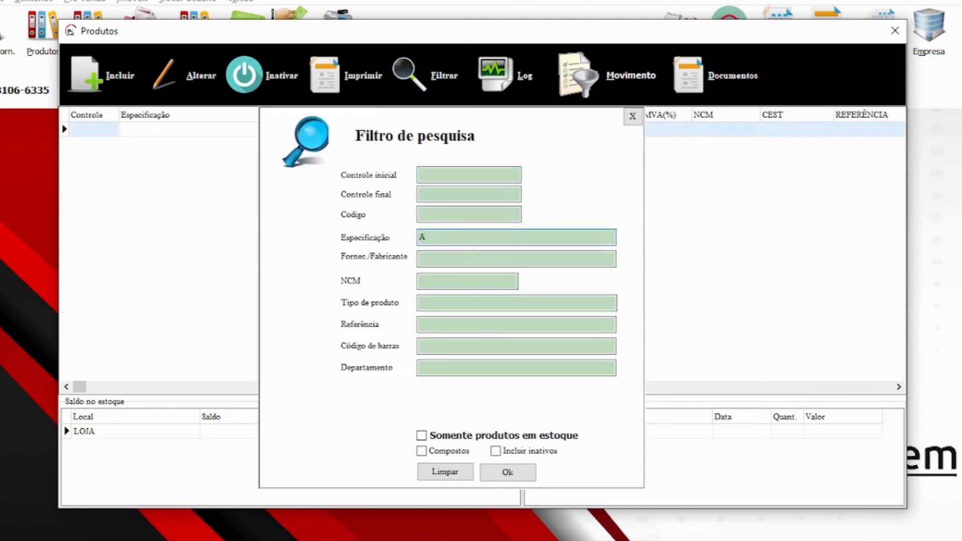
left_click(510, 473)
left_click(400, 249)
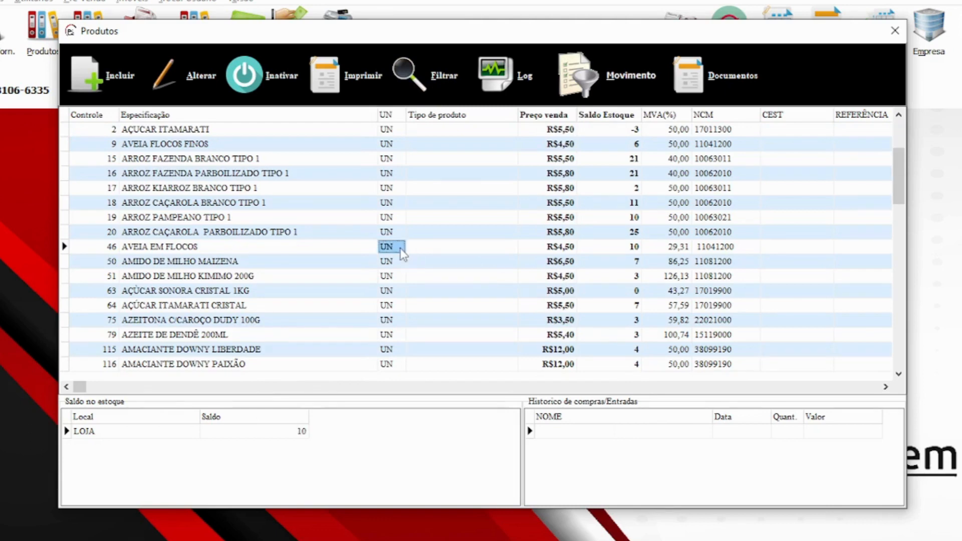
left_click(321, 249)
left_click(326, 144)
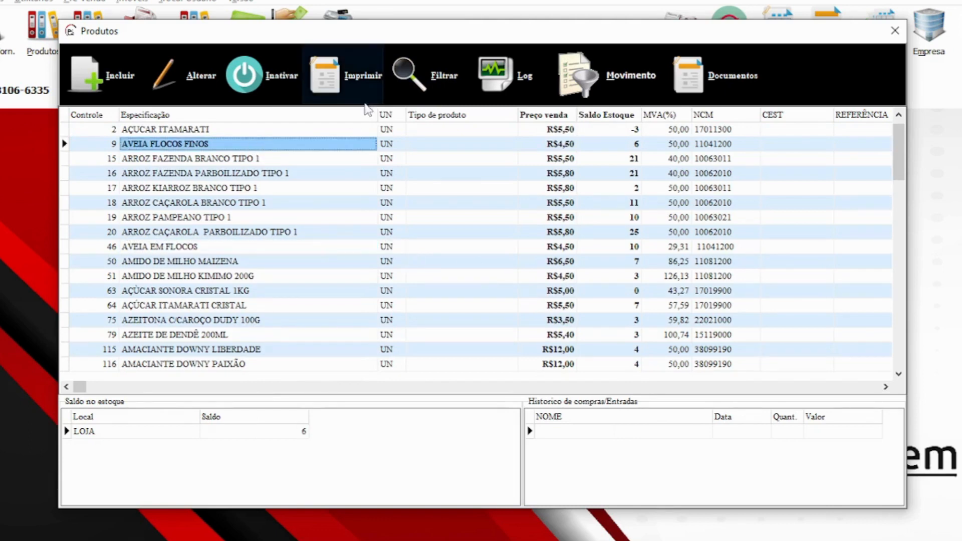
- Filter the product list by the product type PROD
left_click(423, 80)
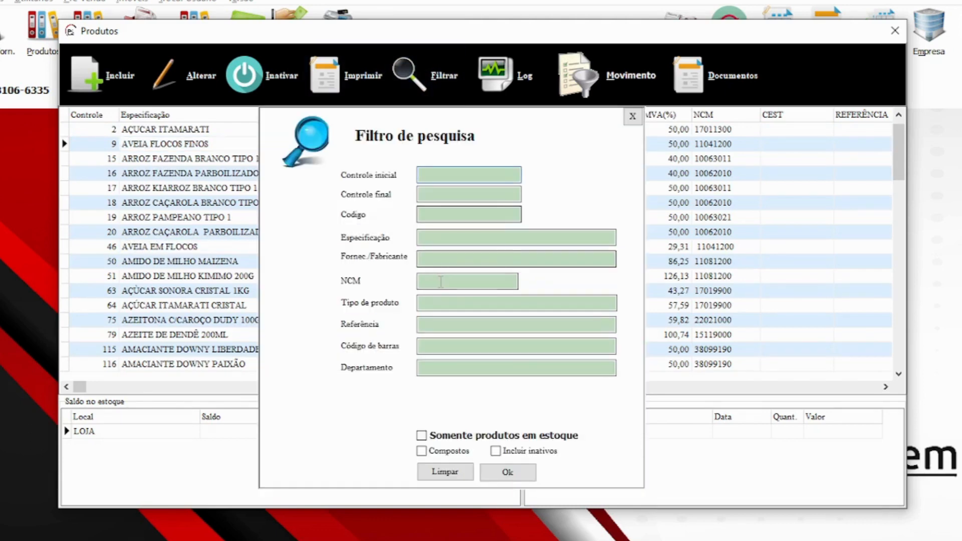
left_click(441, 302)
type("PRO")
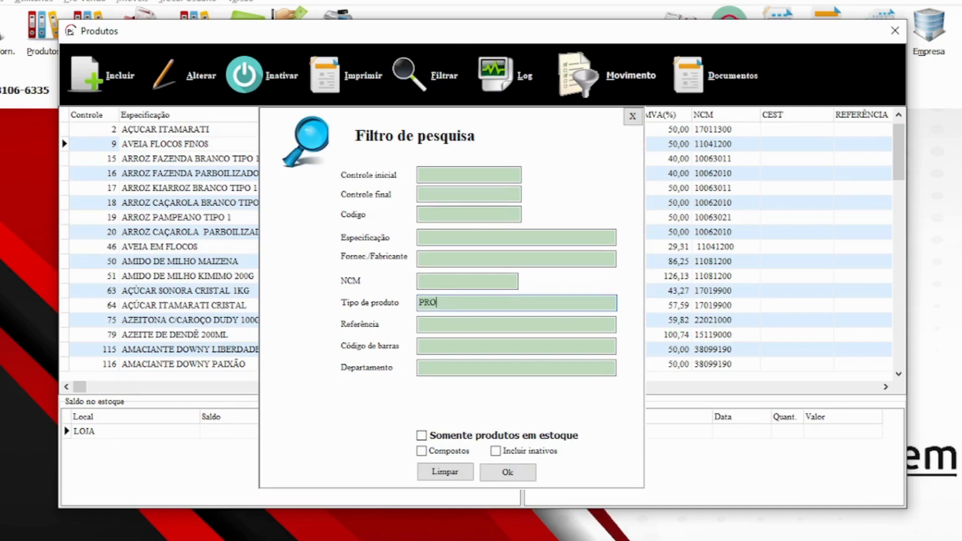
type("D")
left_click(526, 473)
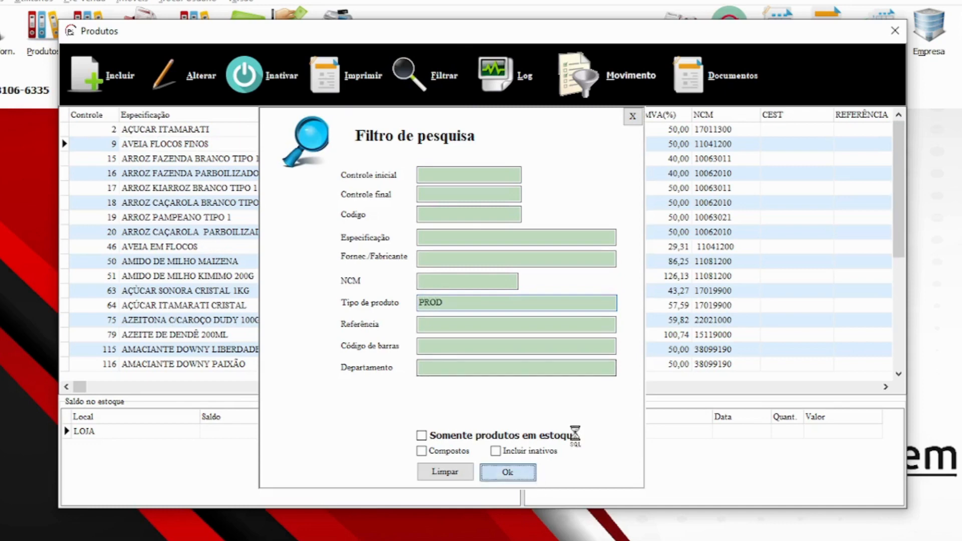
left_click(416, 74)
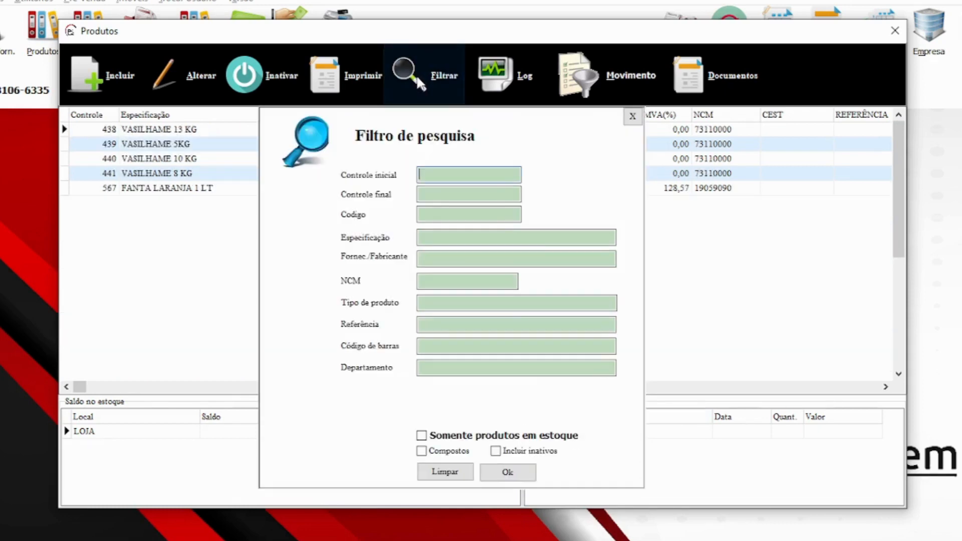
left_click(444, 347)
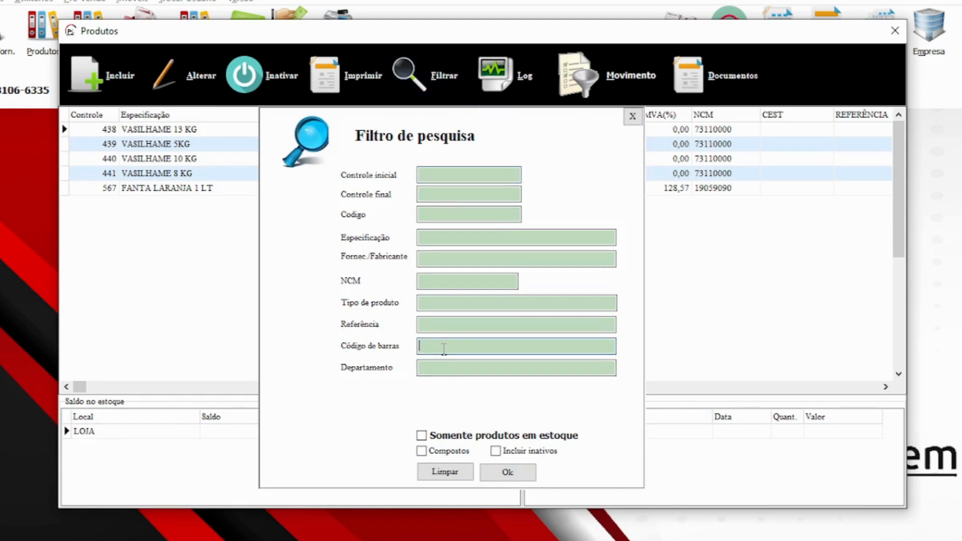
type("7894900031713")
left_click(506, 475)
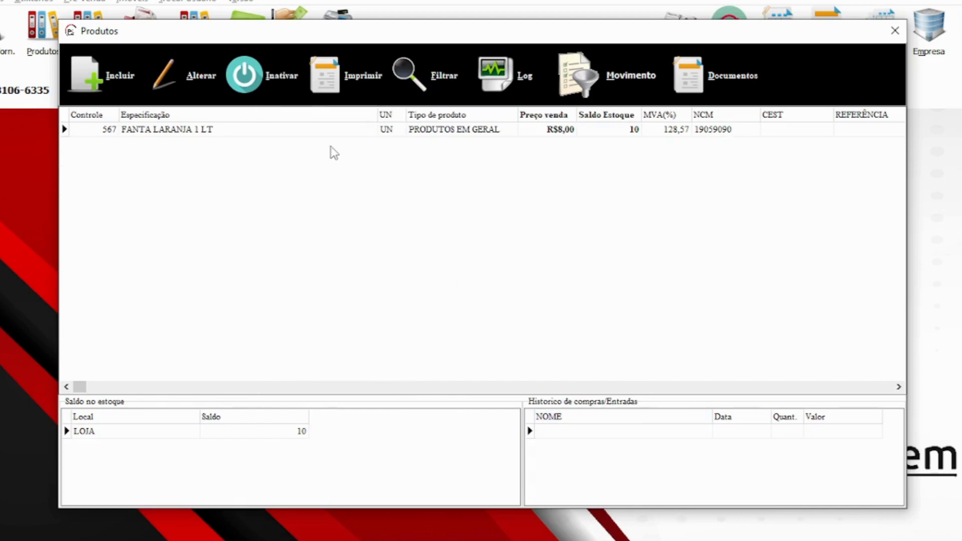
left_click(491, 133)
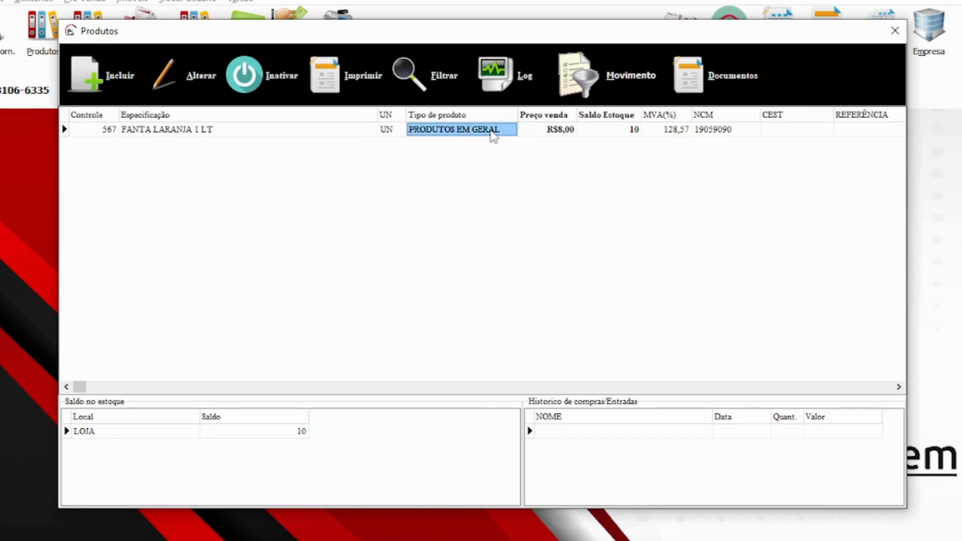
left_click(894, 32)
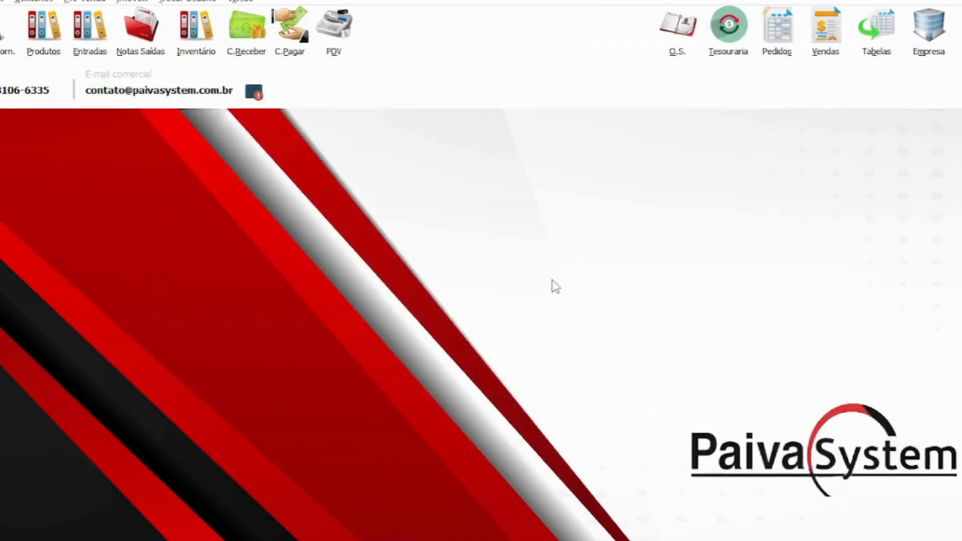